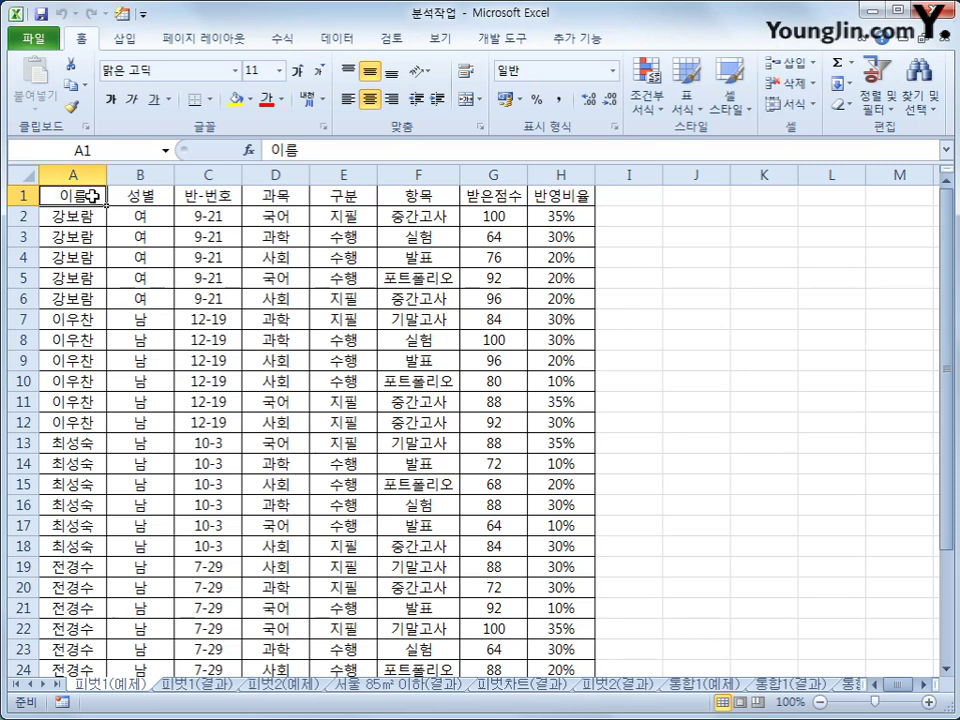
# Create a pivot table from the data range A1:H30, placed in the existing worksheet 피벗1(예제) at cell J3
pyautogui.click(127, 40)
pyautogui.click(34, 72)
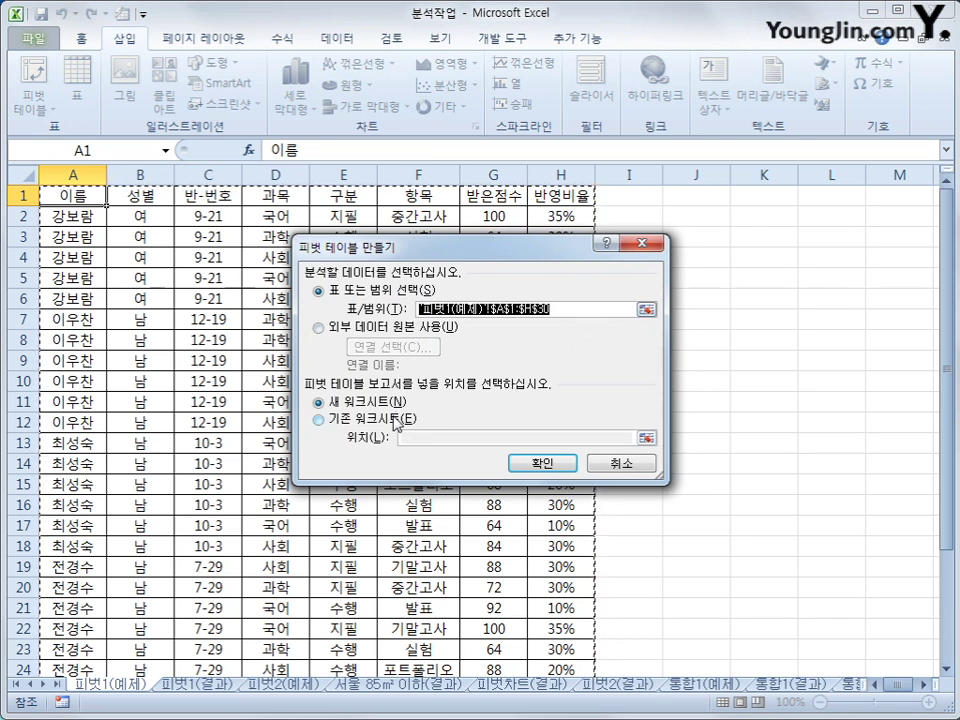
pyautogui.click(350, 420)
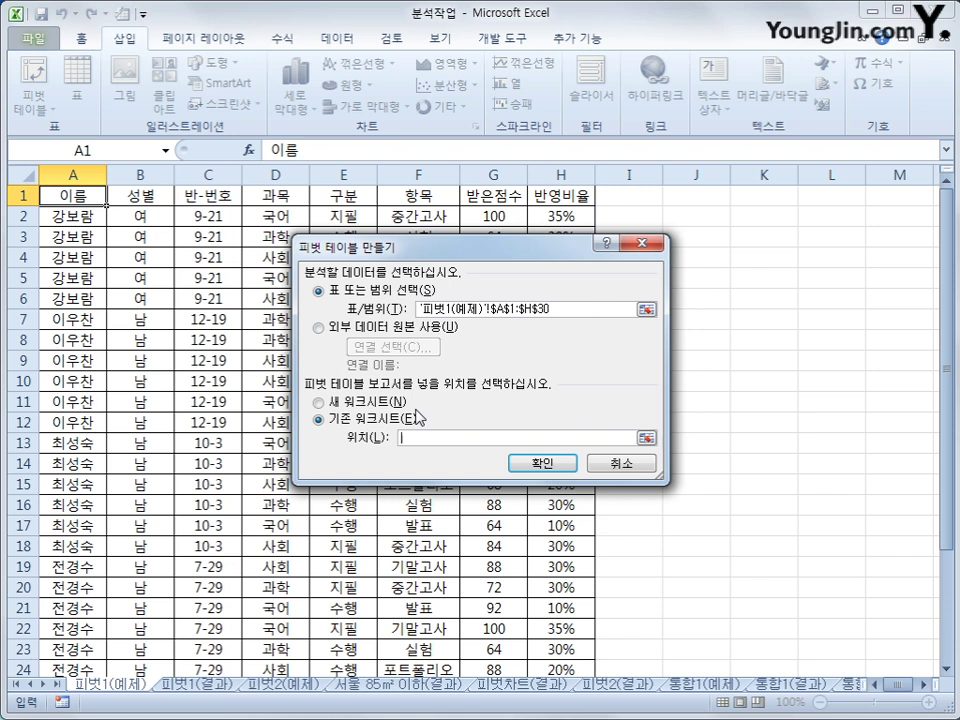
pyautogui.click(711, 240)
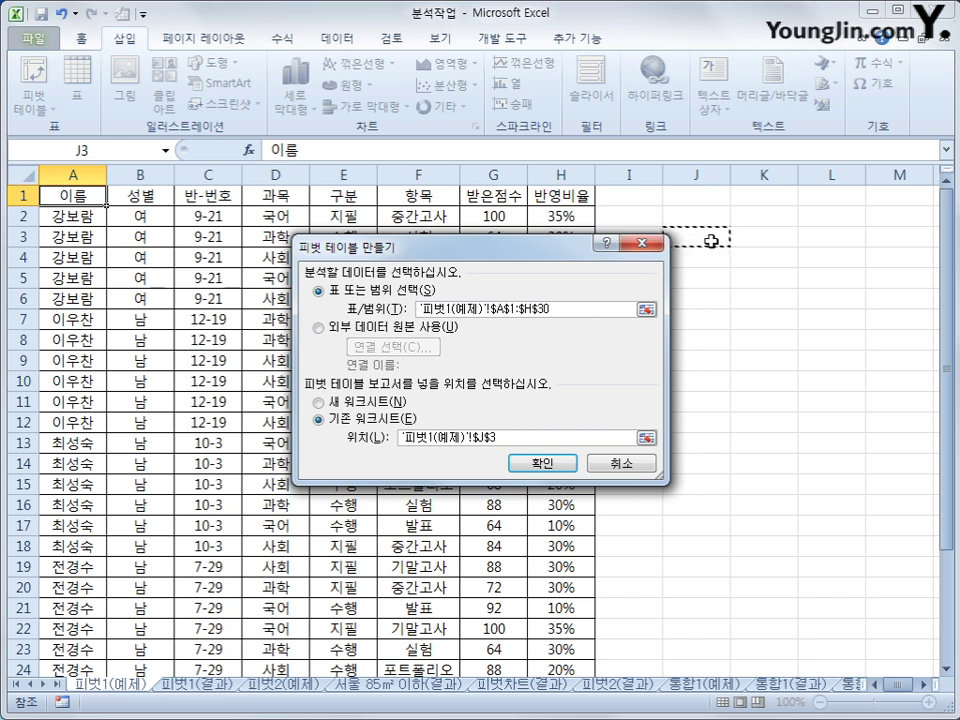
pyautogui.click(563, 470)
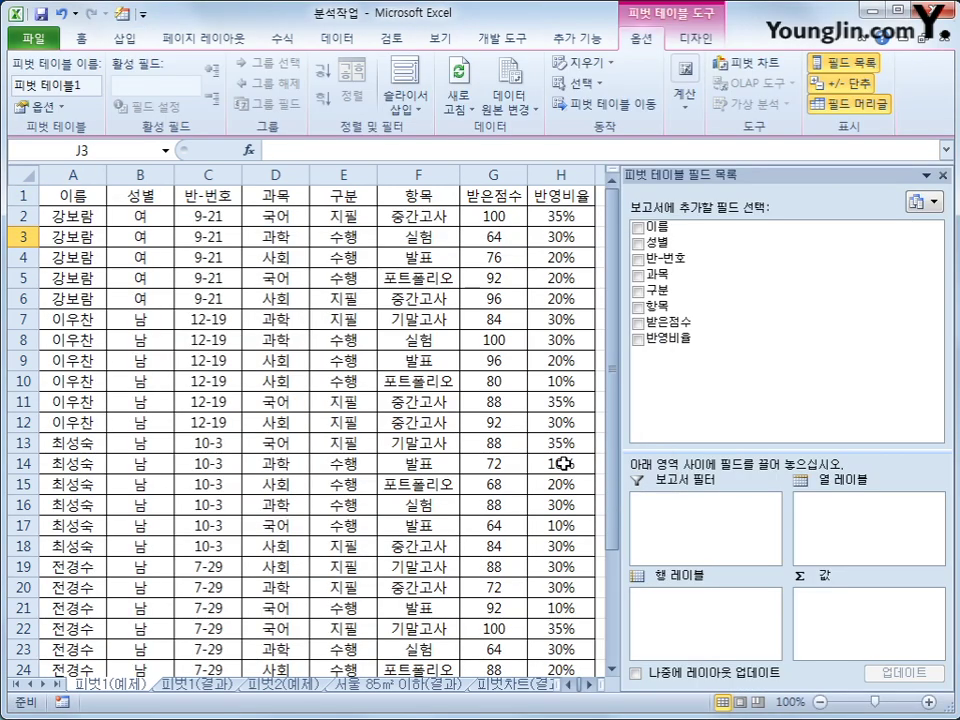
# Place 이름 in the pivot table's report filter, 과목 and 항목 in the row labels, and 구분 in the column labels
pyautogui.moveTo(591, 686); pyautogui.dragTo(591, 686)
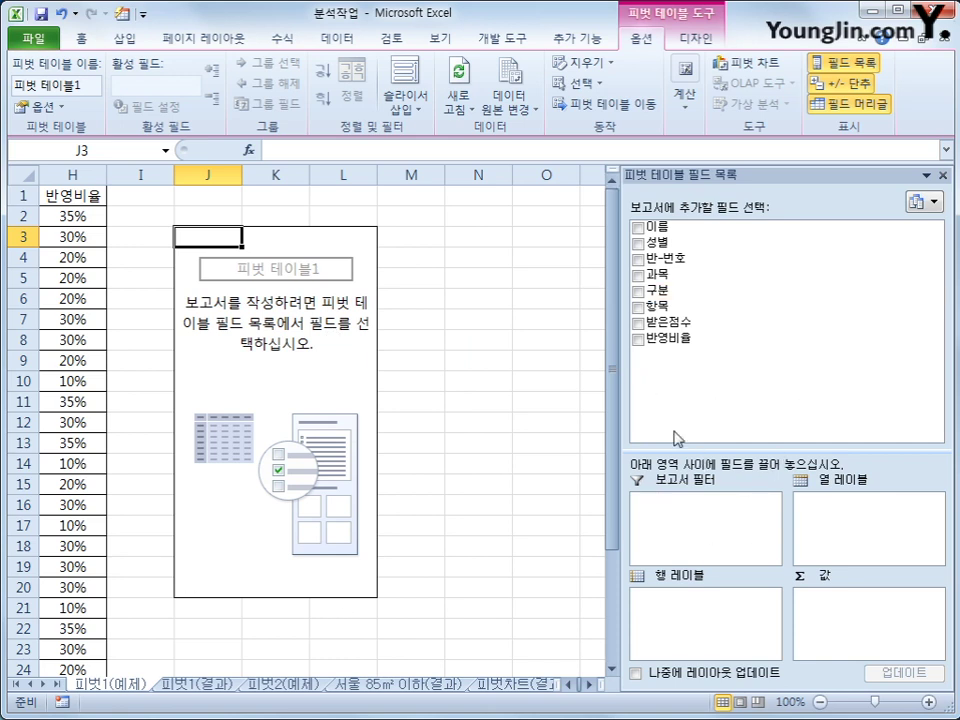
pyautogui.moveTo(622, 411); pyautogui.dragTo(737, 421)
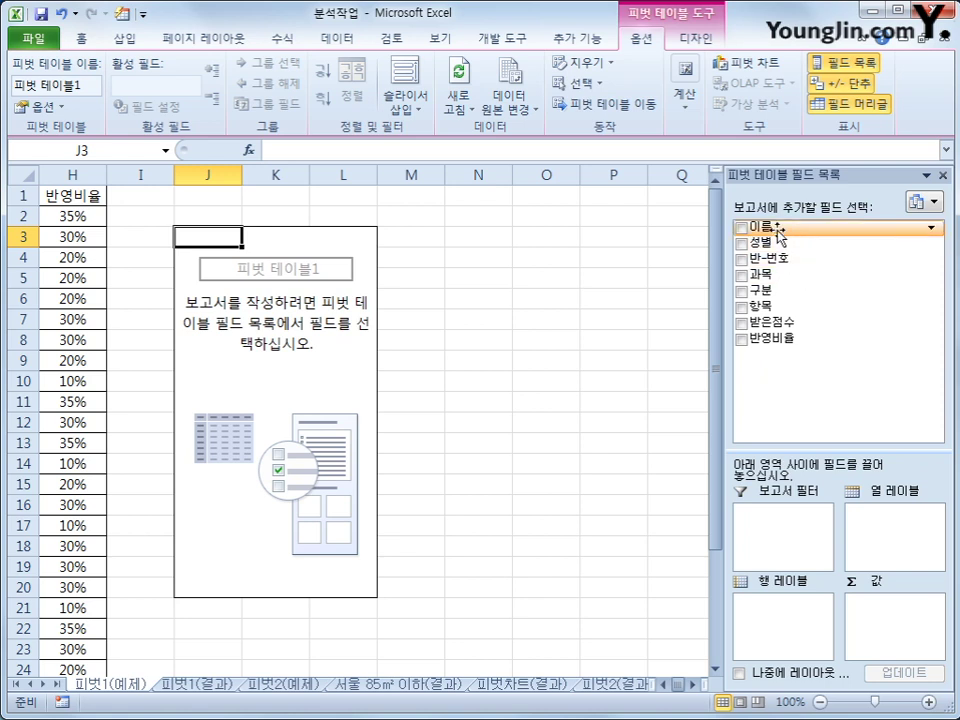
pyautogui.moveTo(770, 228); pyautogui.dragTo(784, 530)
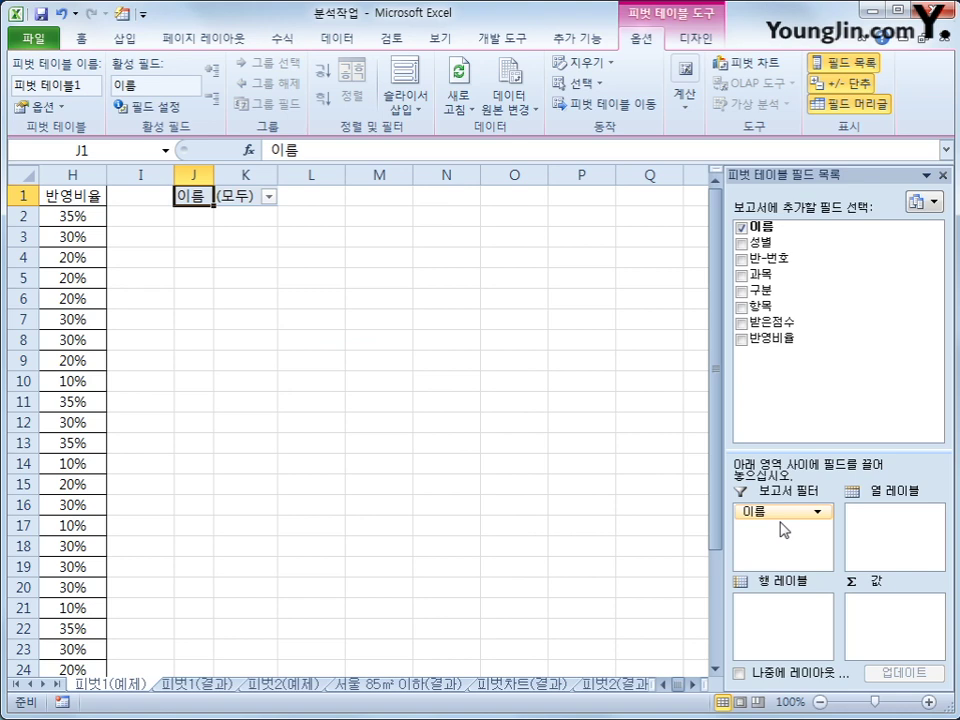
pyautogui.moveTo(760, 273); pyautogui.dragTo(785, 625)
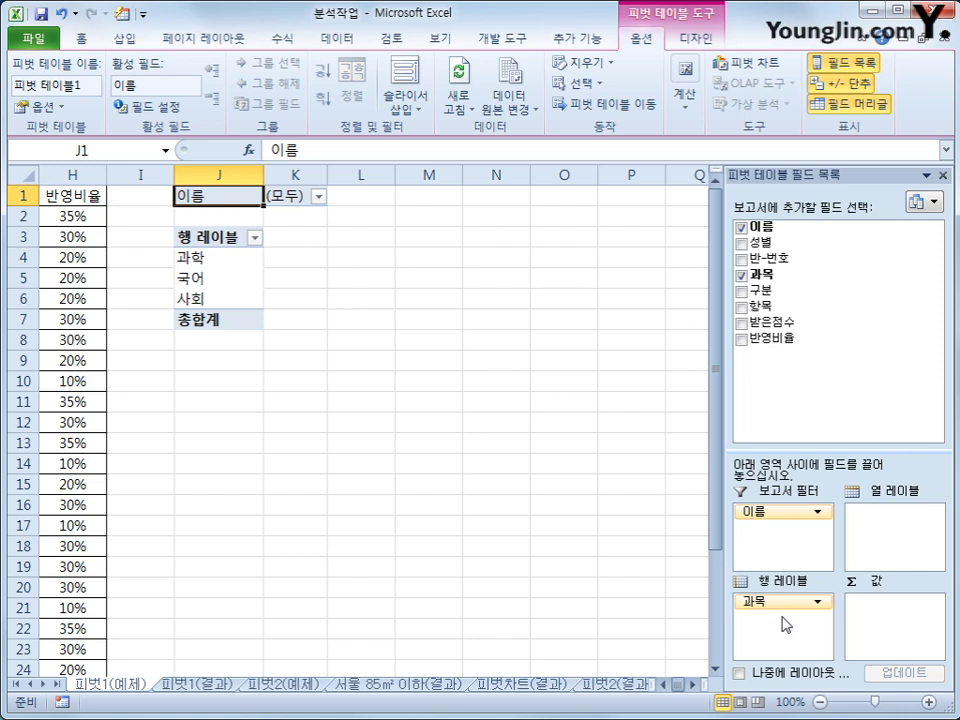
pyautogui.moveTo(758, 305); pyautogui.dragTo(769, 636)
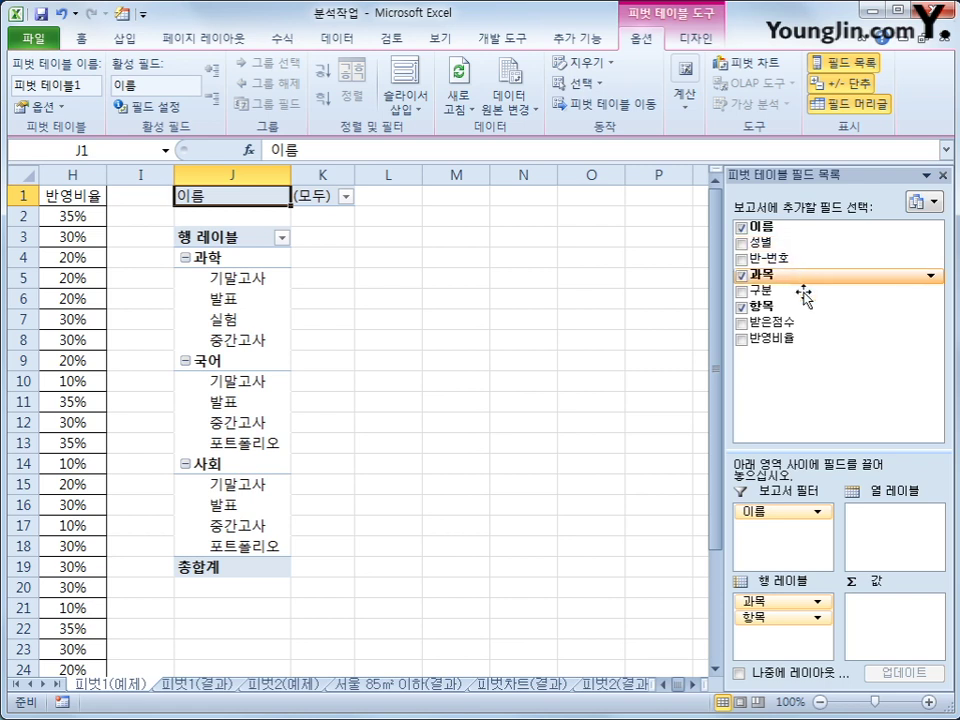
pyautogui.moveTo(775, 290); pyautogui.dragTo(868, 536)
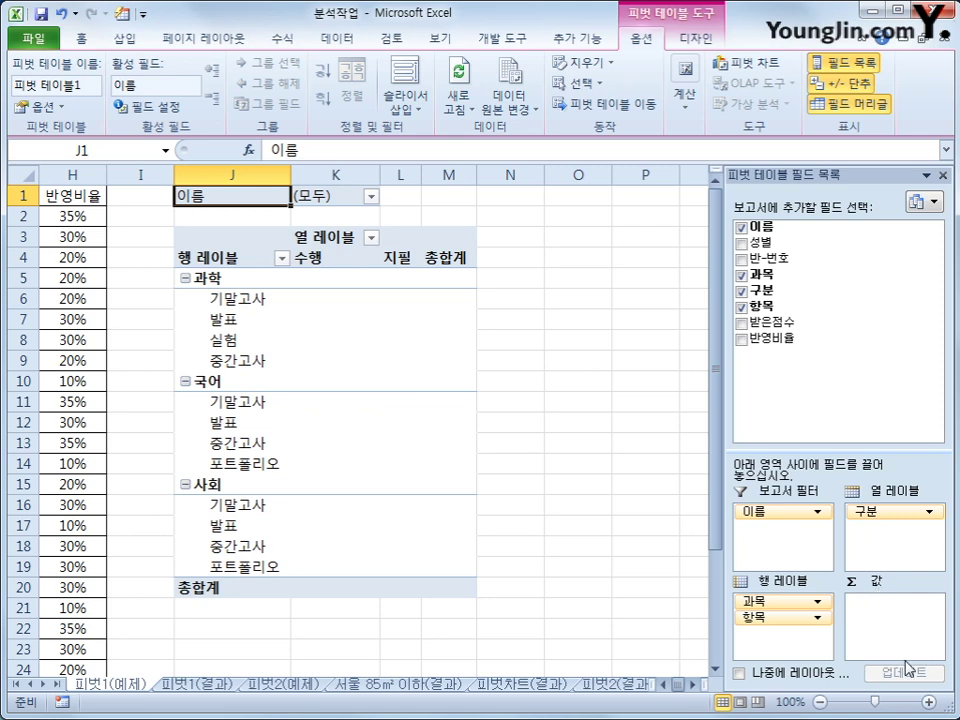
# Add 받은점수 and 반영비율 to the pivot table's values area, in that order
pyautogui.moveTo(775, 323); pyautogui.dragTo(904, 605)
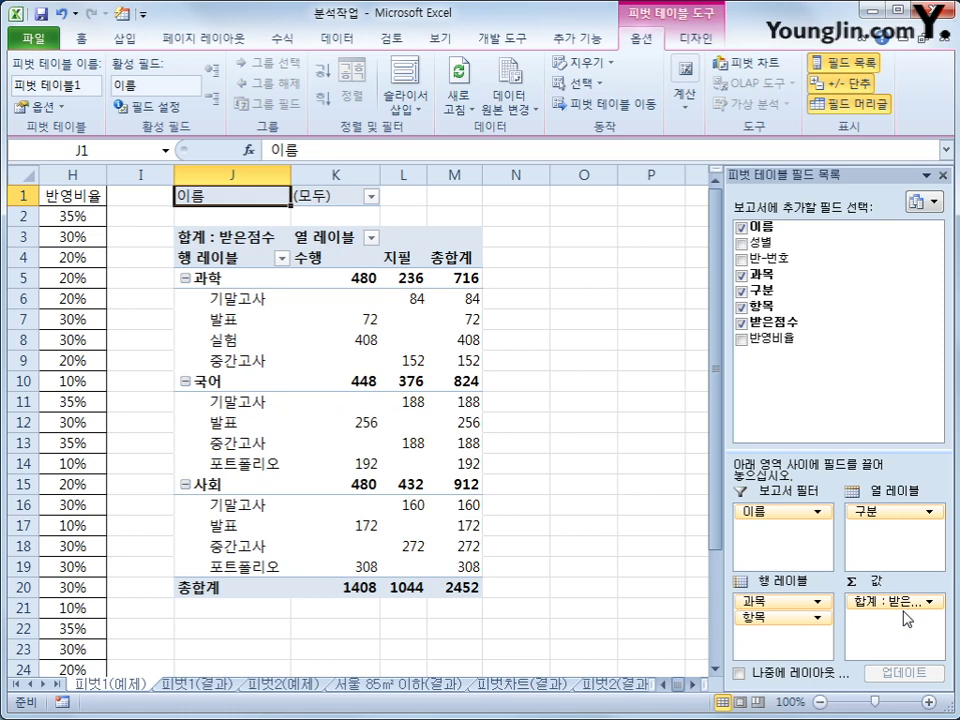
pyautogui.moveTo(770, 339); pyautogui.dragTo(883, 632)
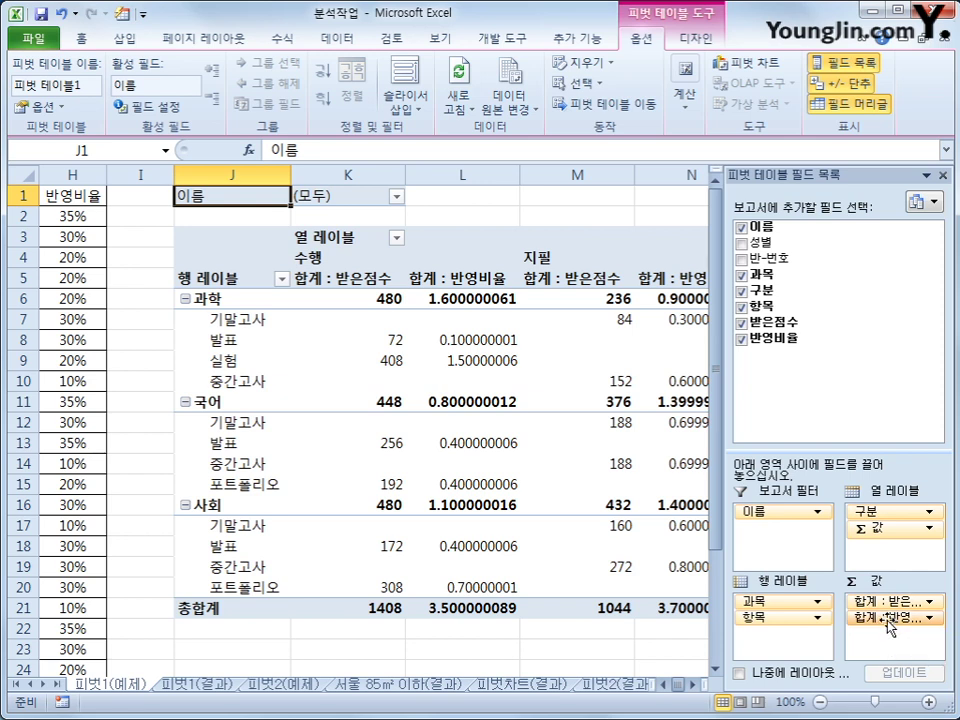
pyautogui.moveTo(900, 617)
pyautogui.mouseDown()
pyautogui.moveTo(836, 430)
pyautogui.moveTo(834, 318)
pyautogui.moveTo(898, 680)
pyautogui.moveTo(899, 626)
pyautogui.mouseUp()
# Change the pivot table's report layout to outline form (개요 형식)
pyautogui.click(712, 38)
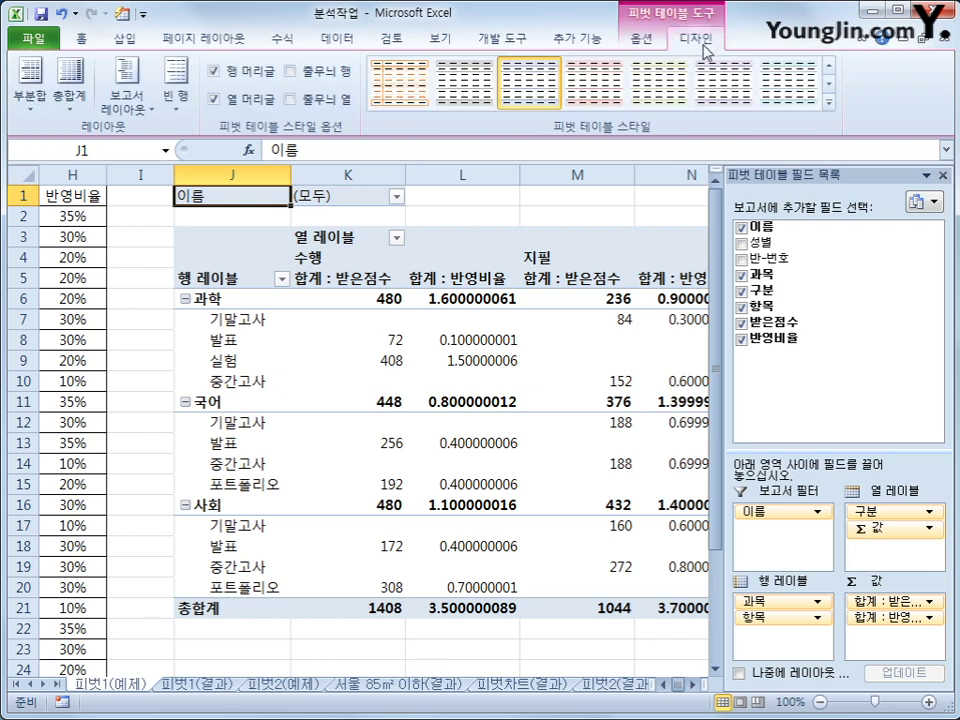
pyautogui.click(138, 107)
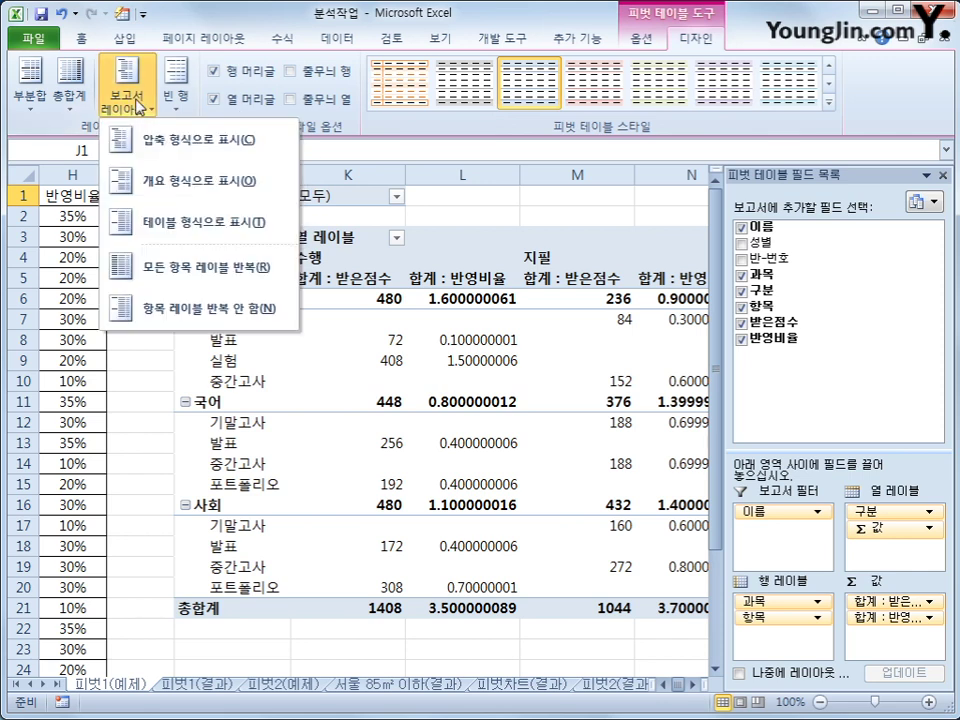
pyautogui.click(196, 190)
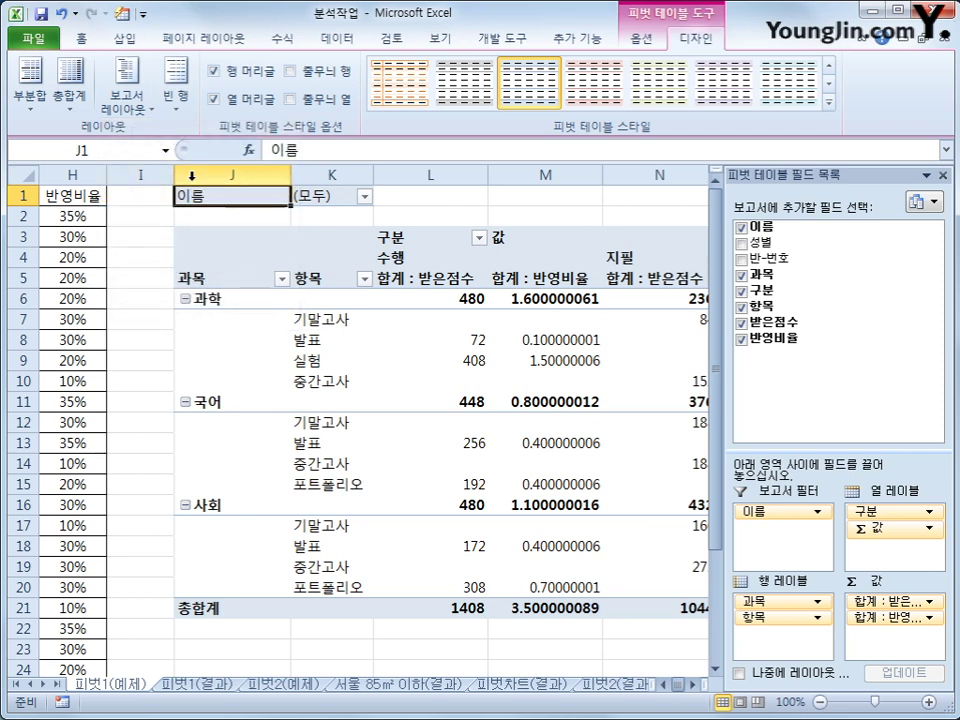
pyautogui.click(193, 279)
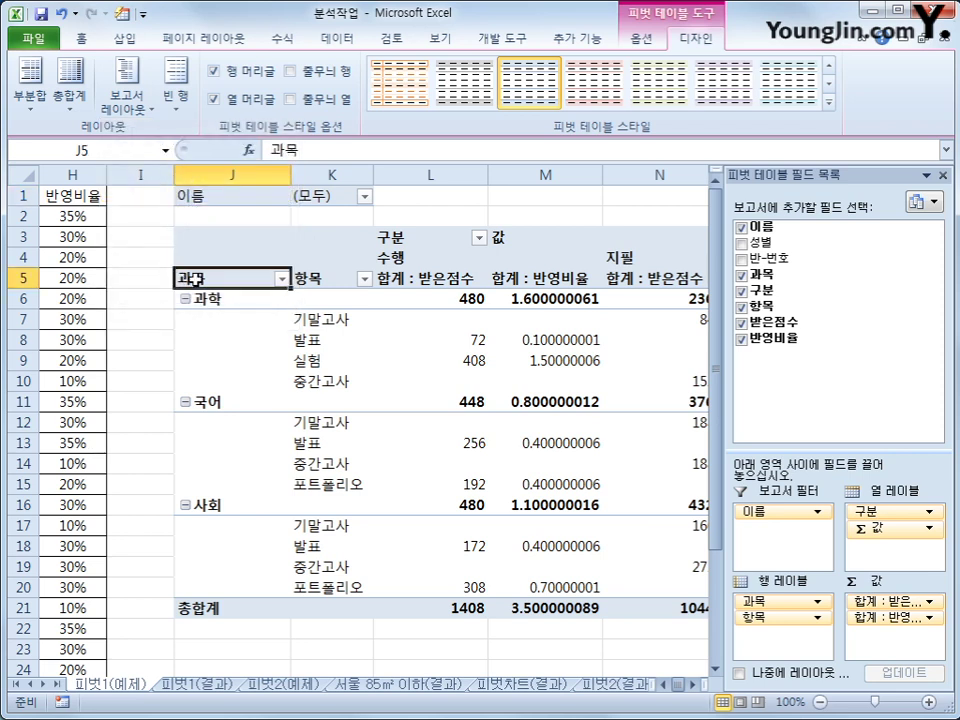
pyautogui.click(306, 279)
pyautogui.click(404, 238)
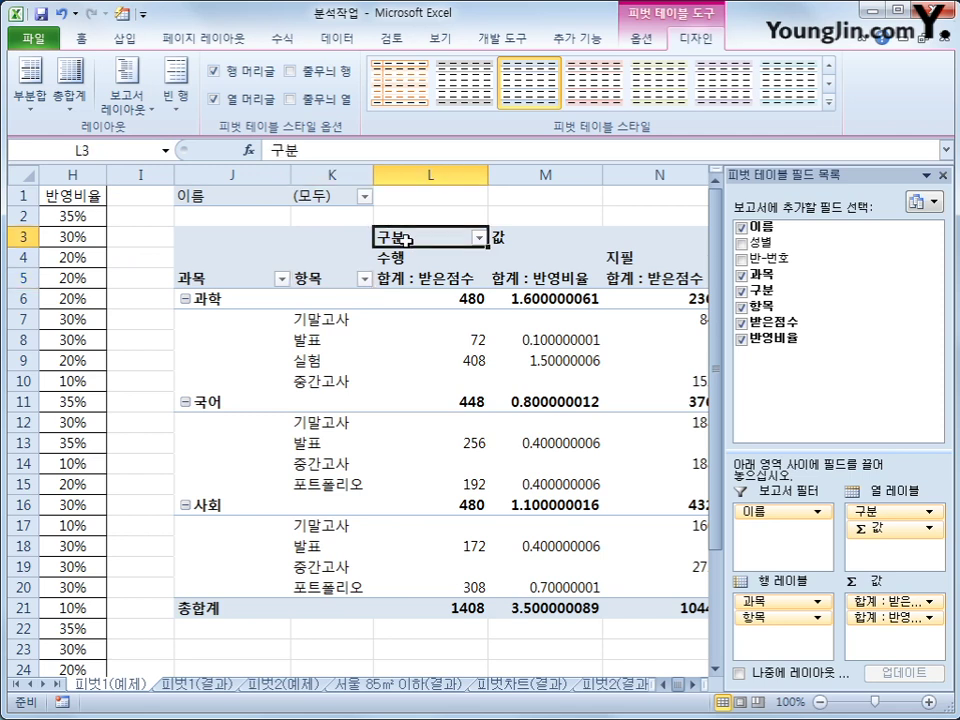
pyautogui.click(285, 281)
pyautogui.click(316, 278)
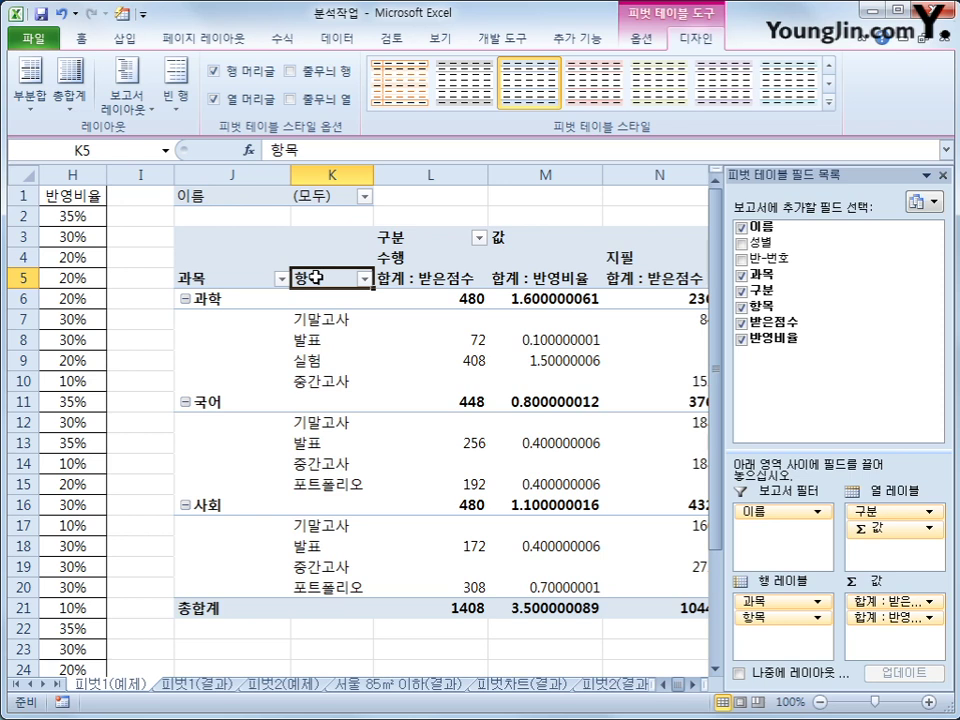
# Format the 합계 : 반영비율 value field as a percentage (백분율) with 0 decimal places
pyautogui.click(575, 278)
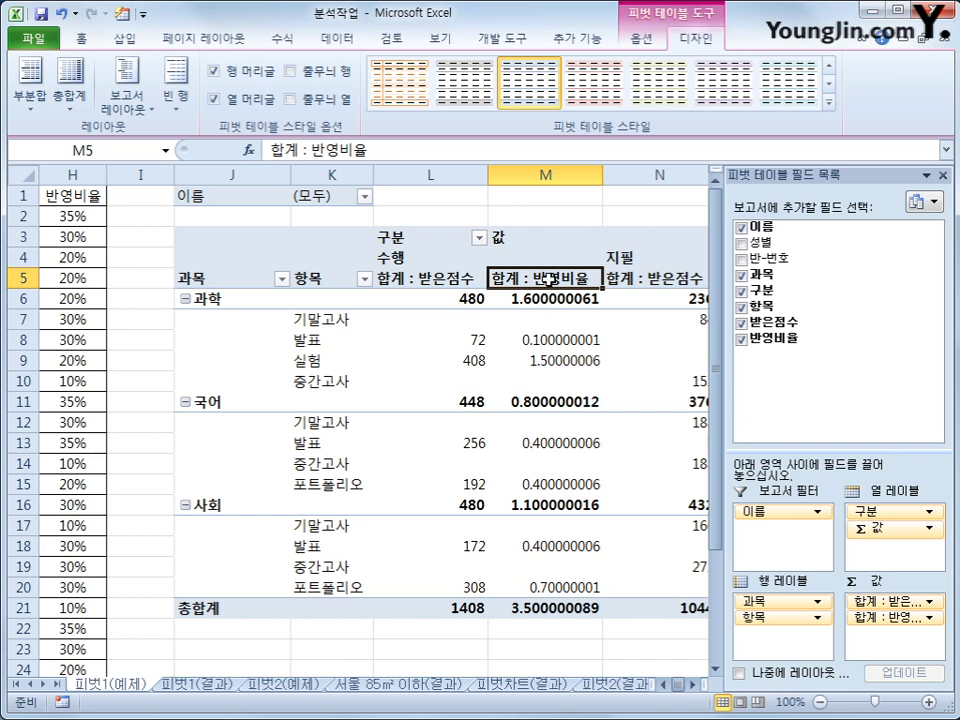
pyautogui.doubleClick(550, 285)
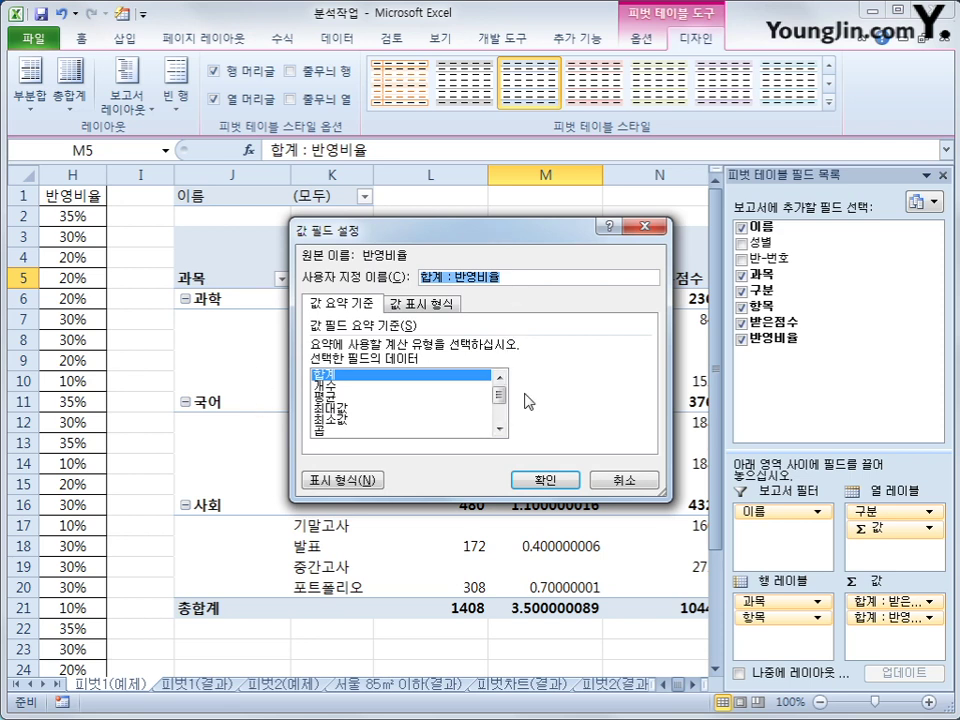
pyautogui.click(369, 481)
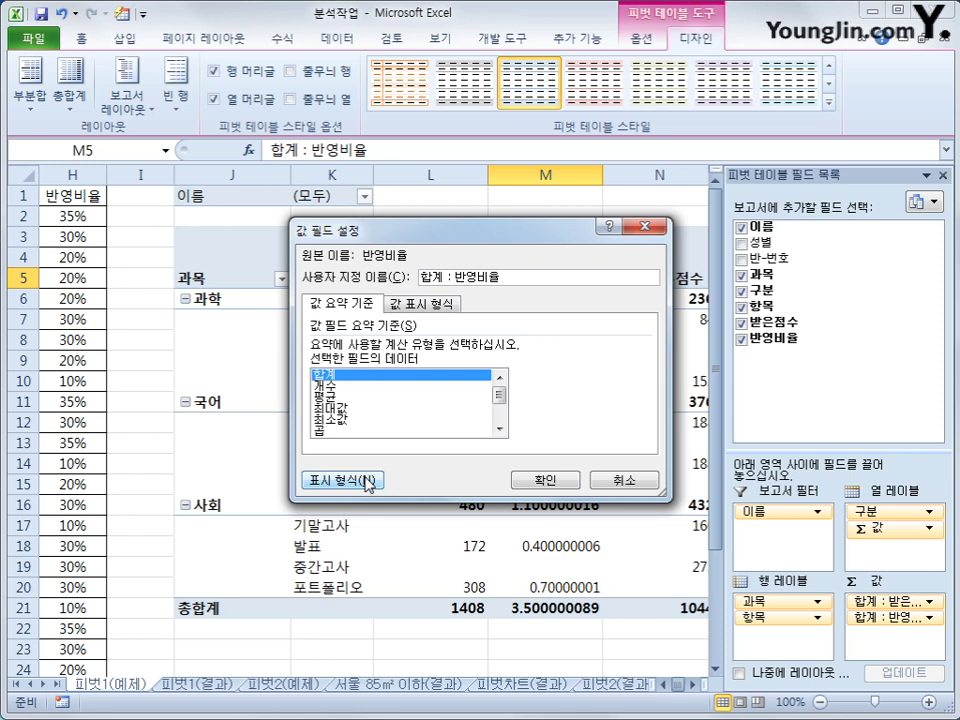
pyautogui.moveTo(433, 205); pyautogui.dragTo(595, 286)
pyautogui.click(441, 411)
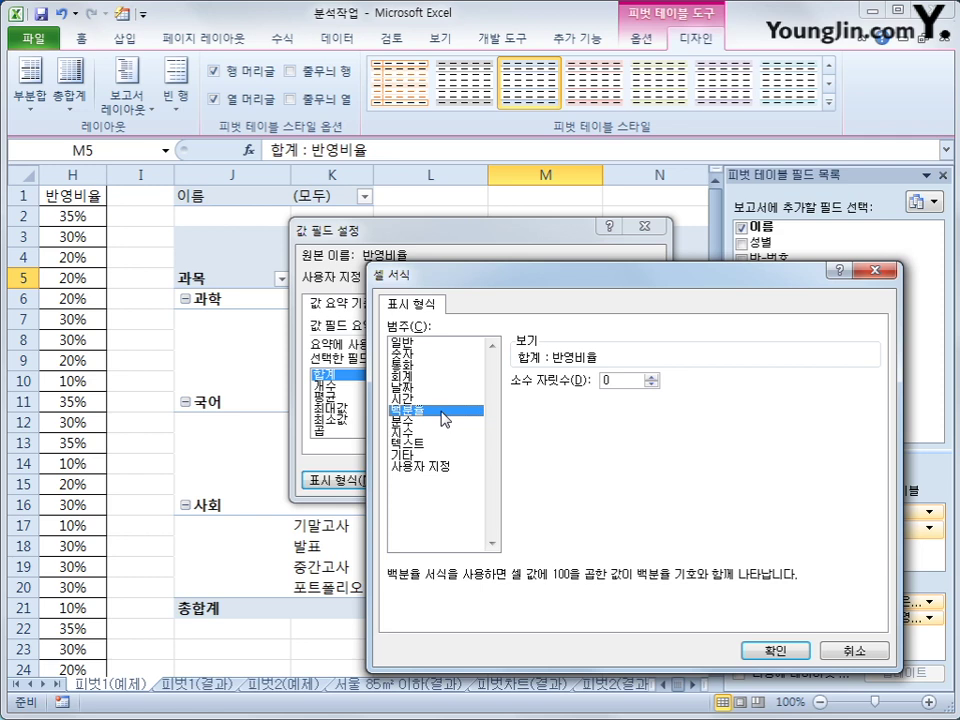
pyautogui.click(772, 652)
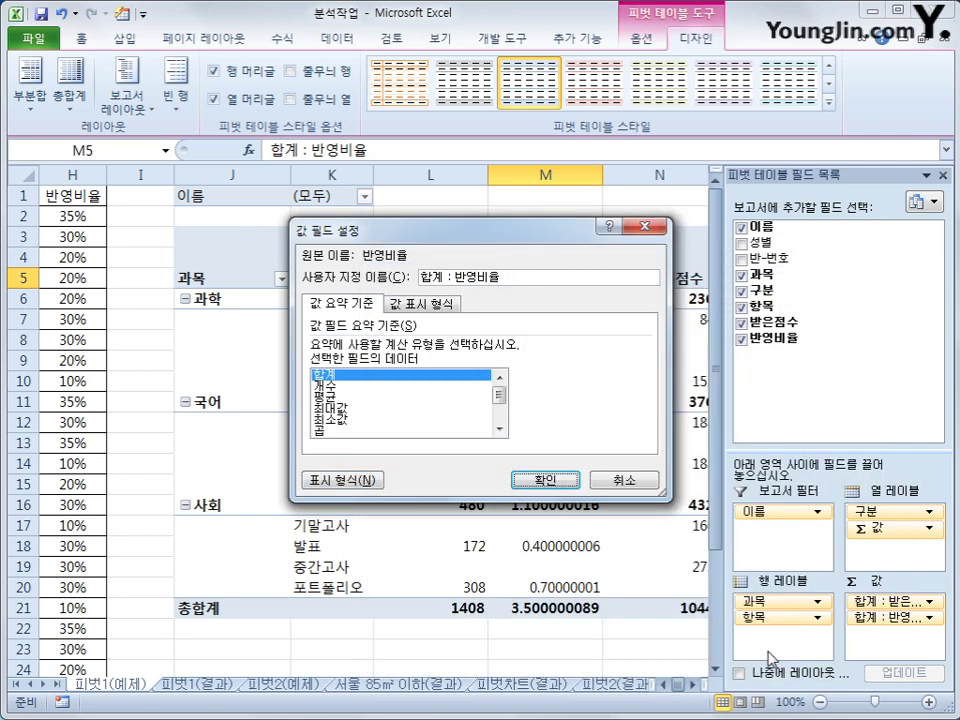
pyautogui.click(547, 482)
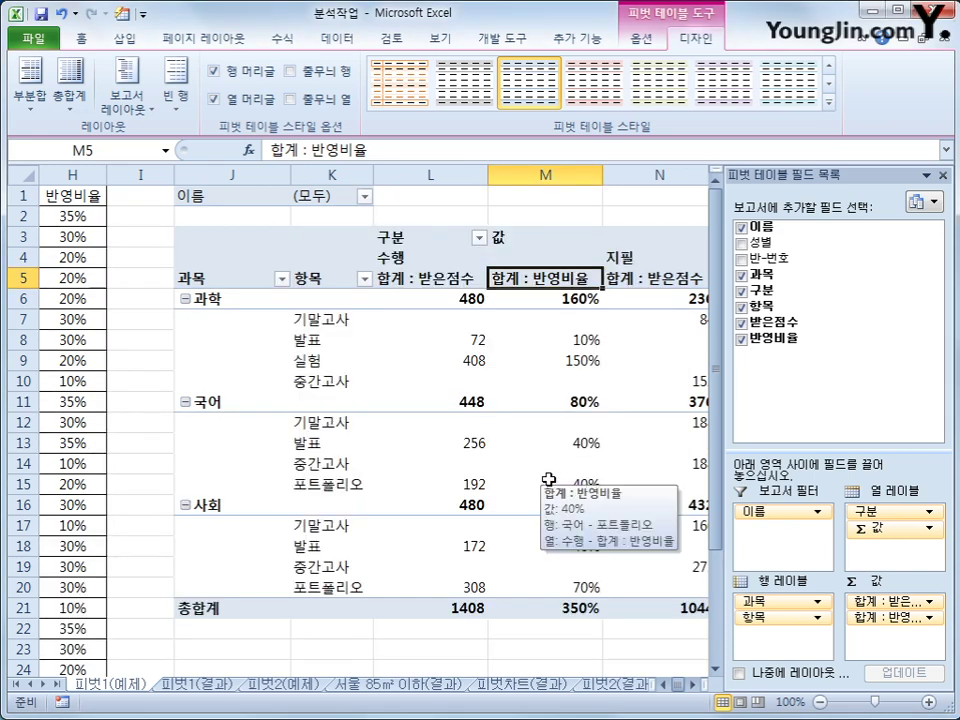
pyautogui.moveTo(586, 611)
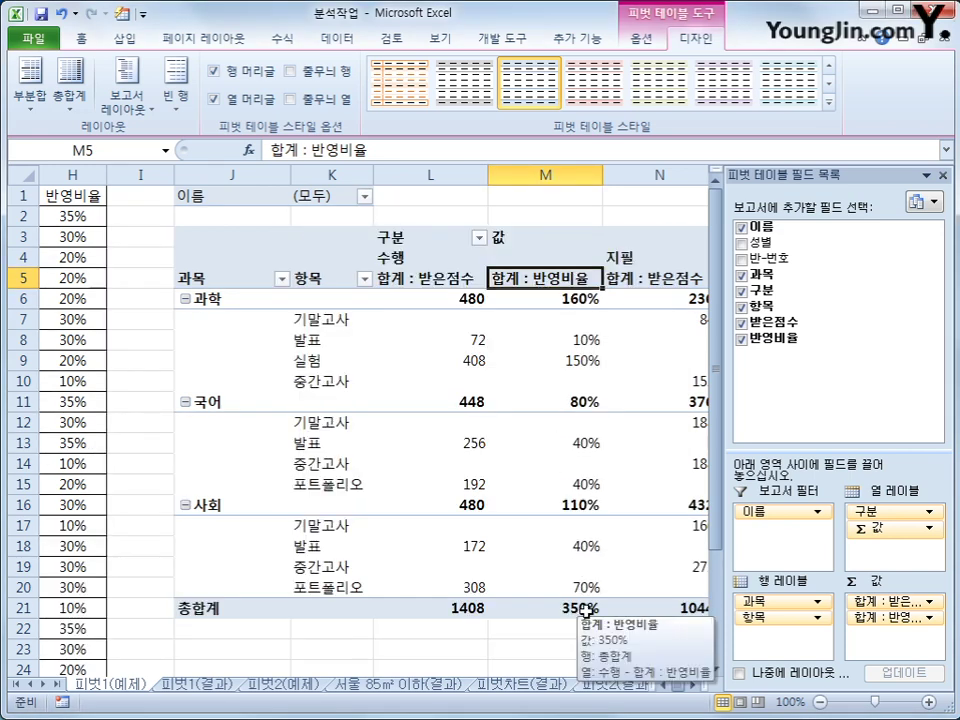
pyautogui.moveTo(589, 562)
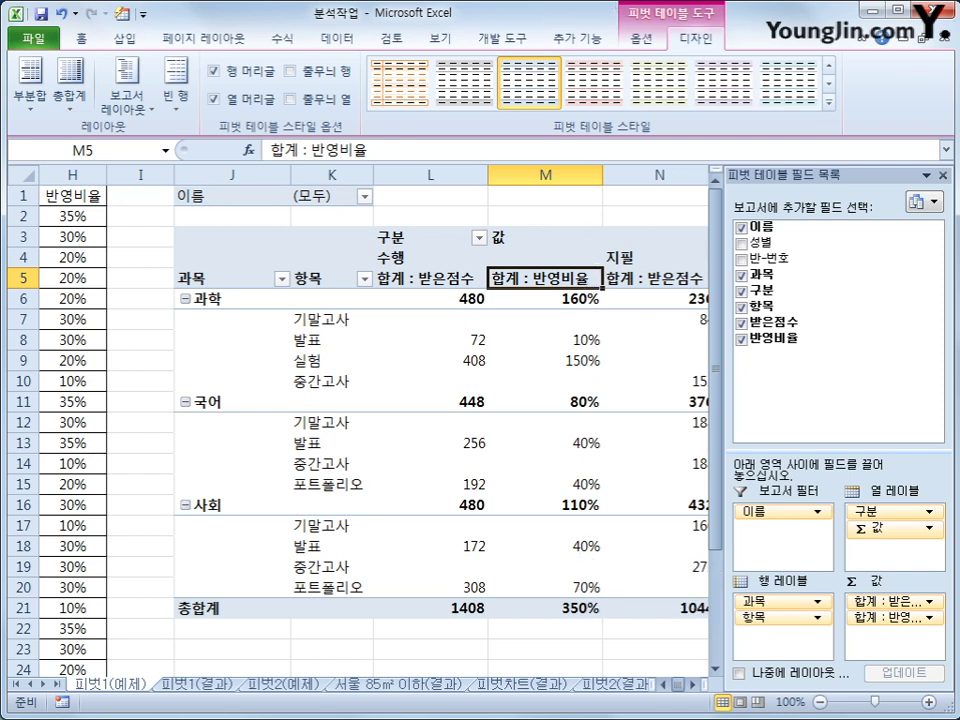
# Start a new calculated field for the pivot table and name it 반영점수
pyautogui.click(648, 38)
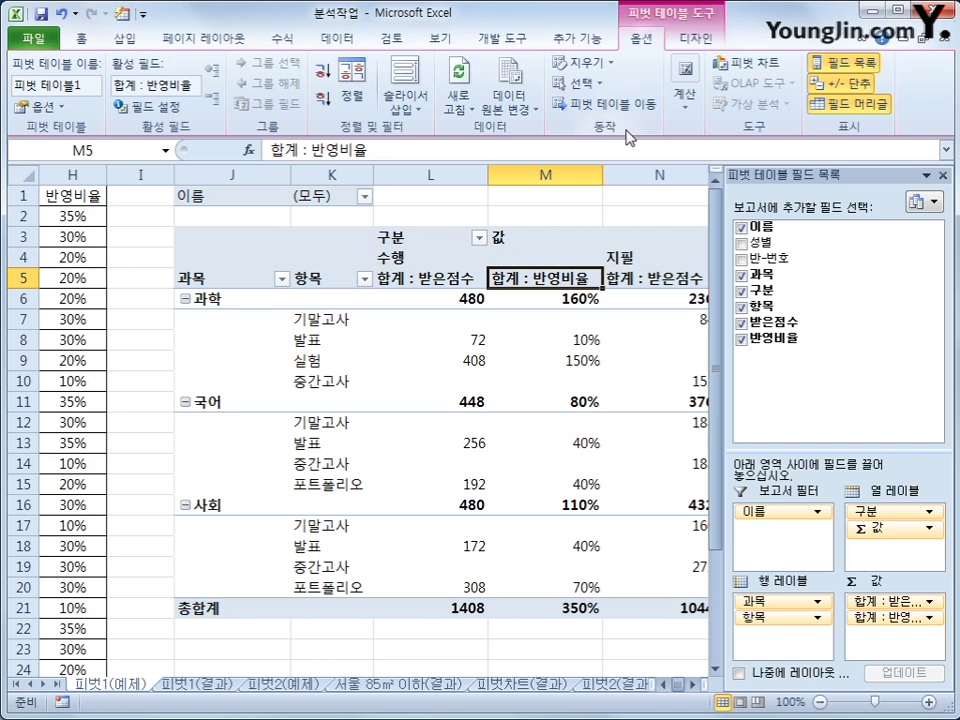
pyautogui.click(689, 119)
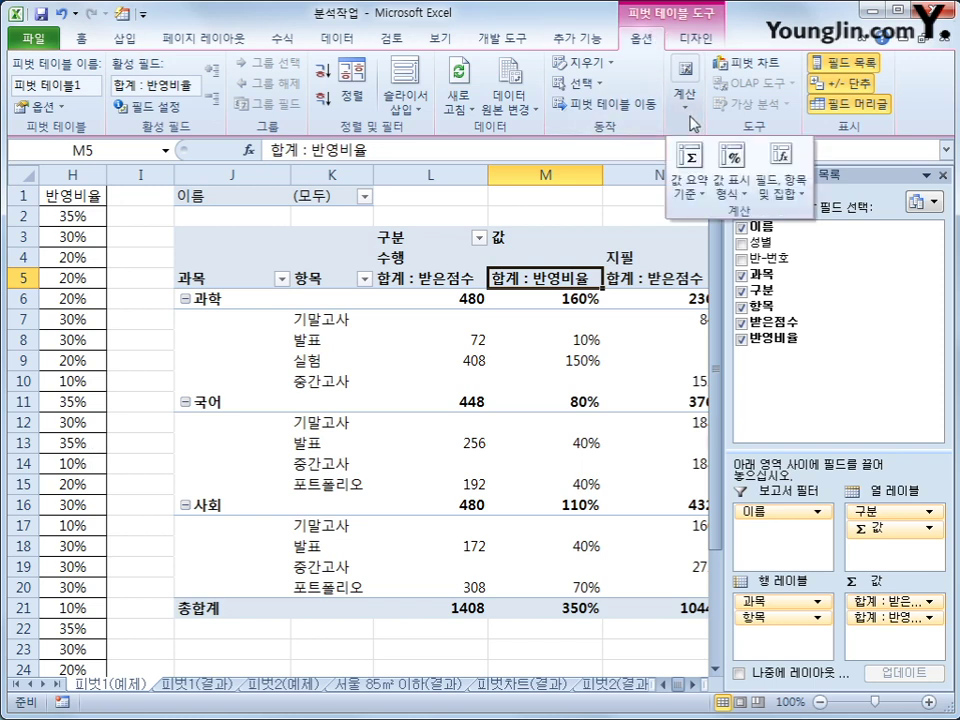
pyautogui.click(791, 186)
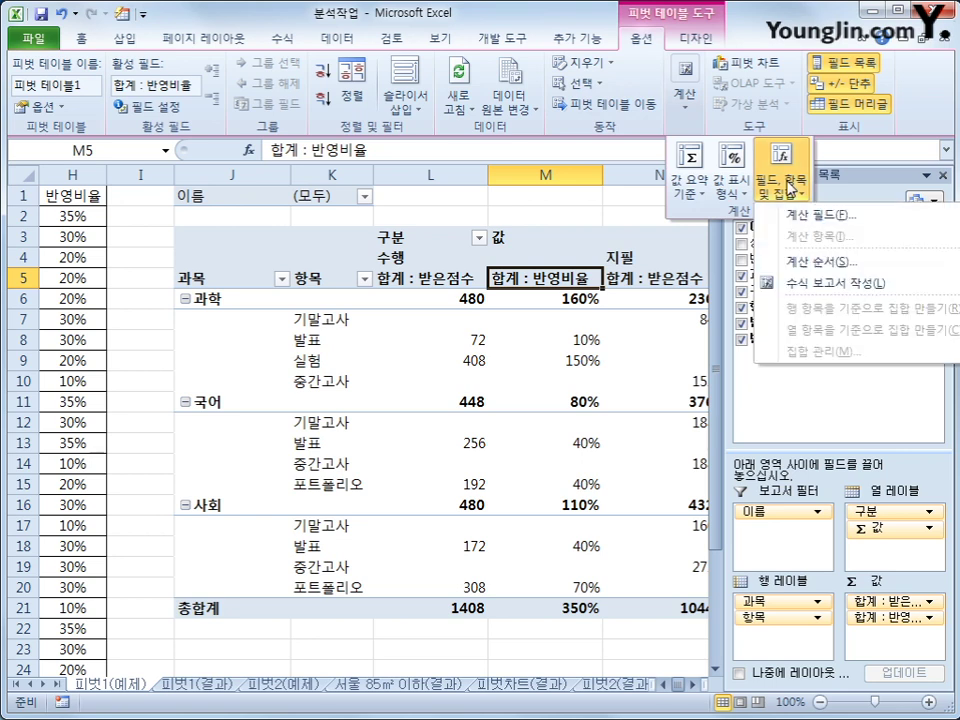
pyautogui.click(830, 215)
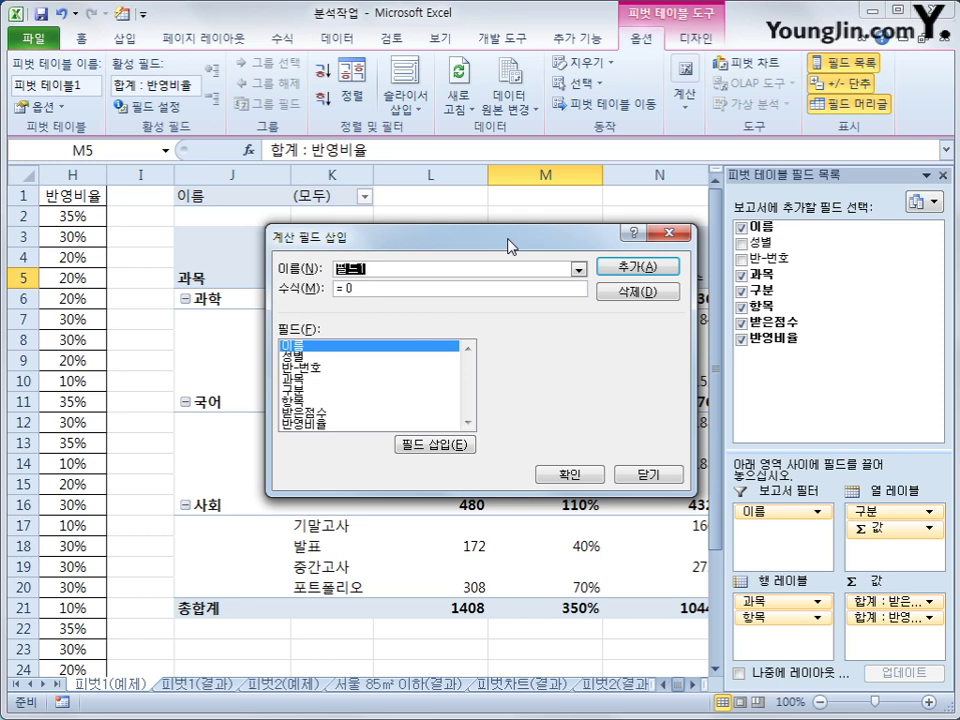
pyautogui.write('ㅇ')
pyautogui.press('BackSpace')
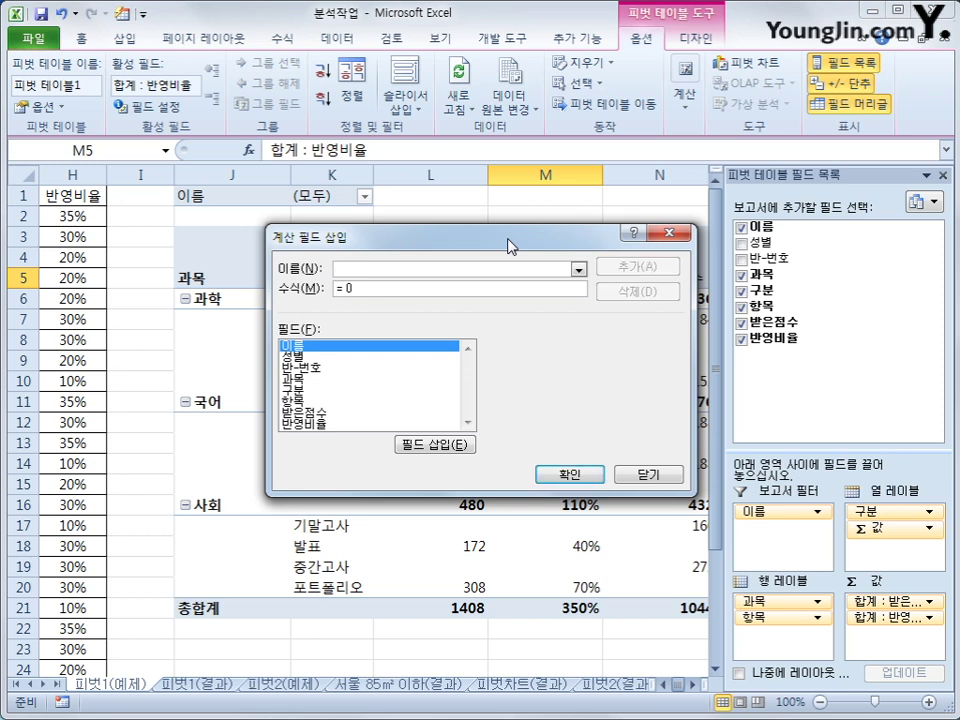
pyautogui.write('반영점수')
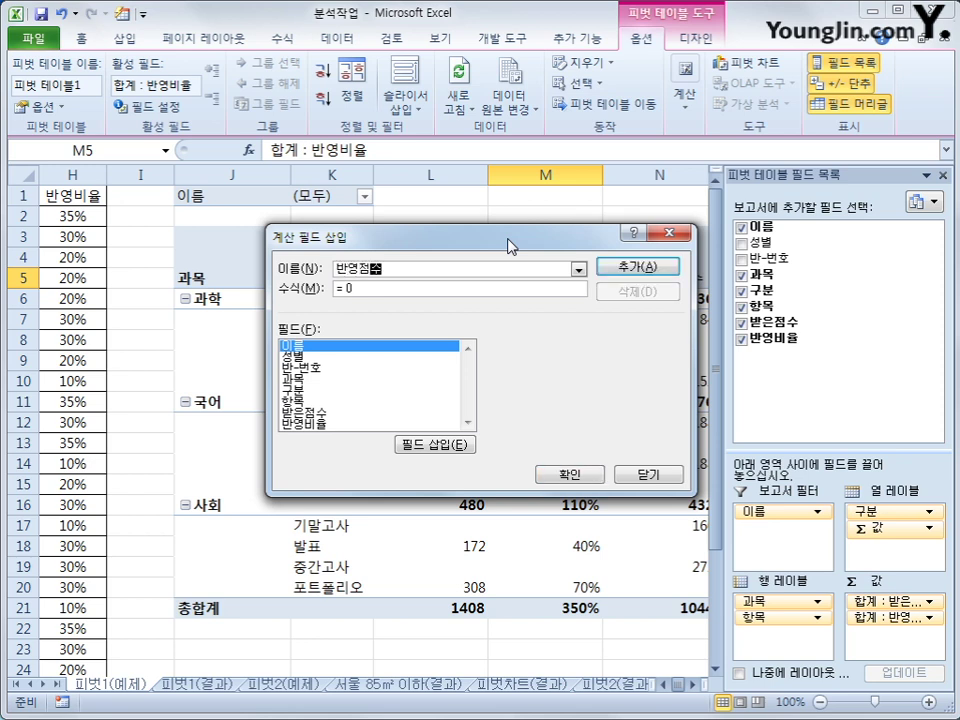
# Define the calculated field's formula as =받은점수*반영비율 and add it to the pivot table's field list
pyautogui.press('Tab')
pyautogui.write('=')
pyautogui.click(397, 415)
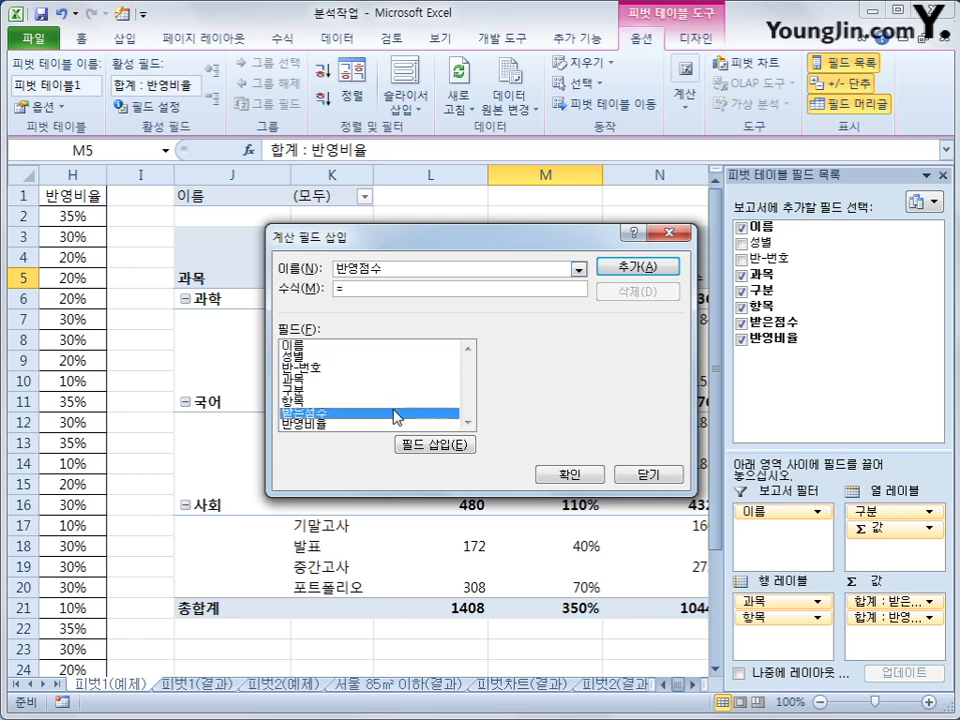
pyautogui.doubleClick(394, 411)
pyautogui.write('*')
pyautogui.click(335, 425)
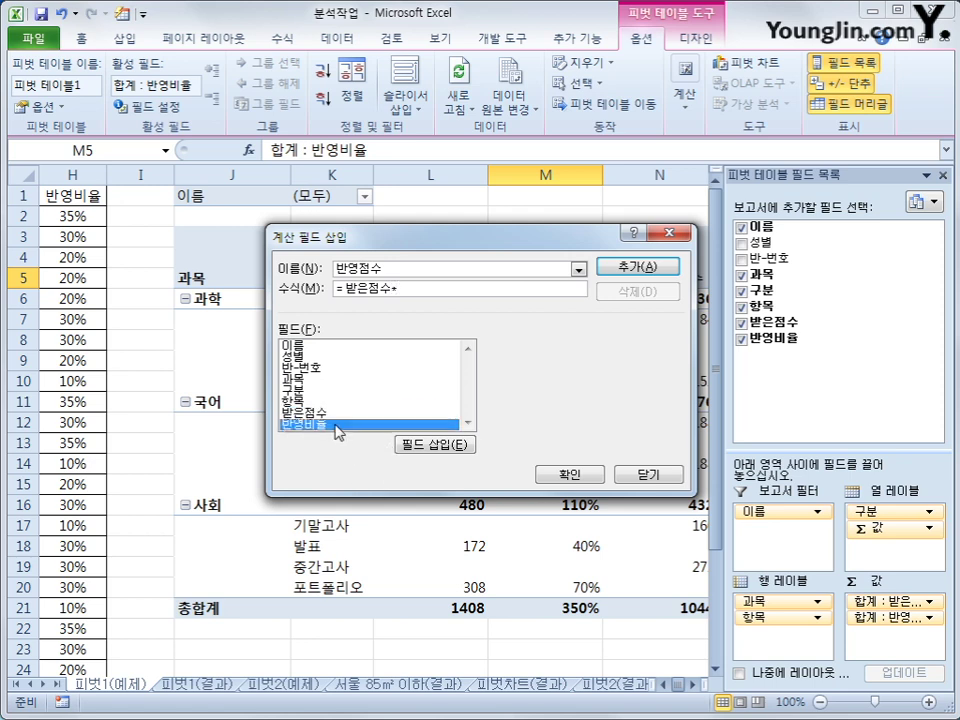
pyautogui.doubleClick(338, 425)
pyautogui.click(643, 267)
pyautogui.moveTo(580, 240); pyautogui.dragTo(581, 403)
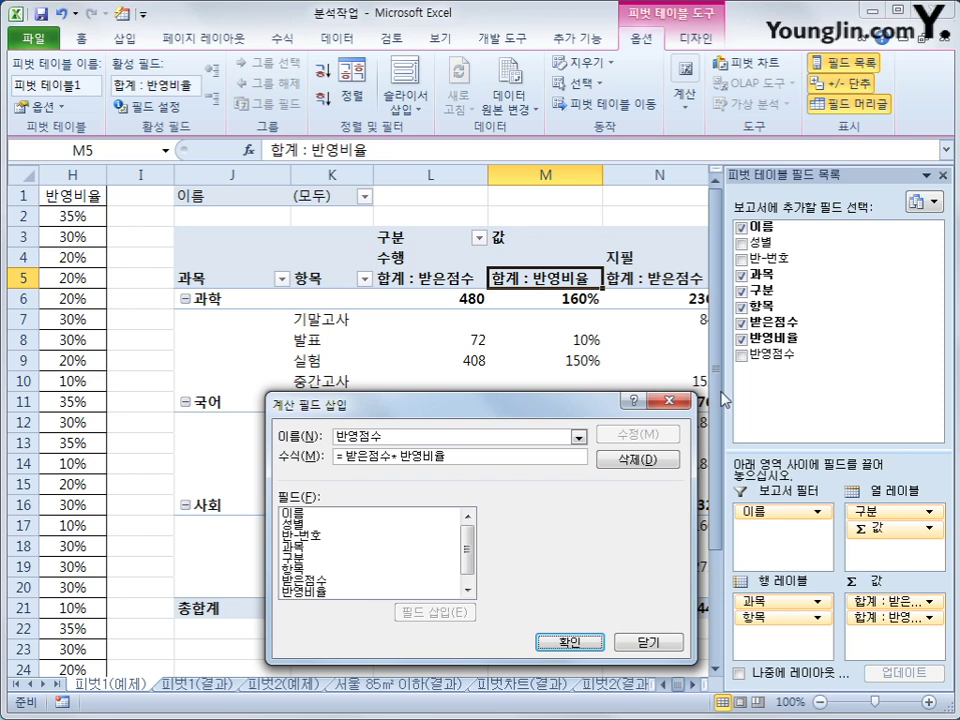
# Confirm the 반영점수 calculated field and format its 합계 : 반영점수 value field as a number (숫자) with 0 decimal places
pyautogui.click(571, 642)
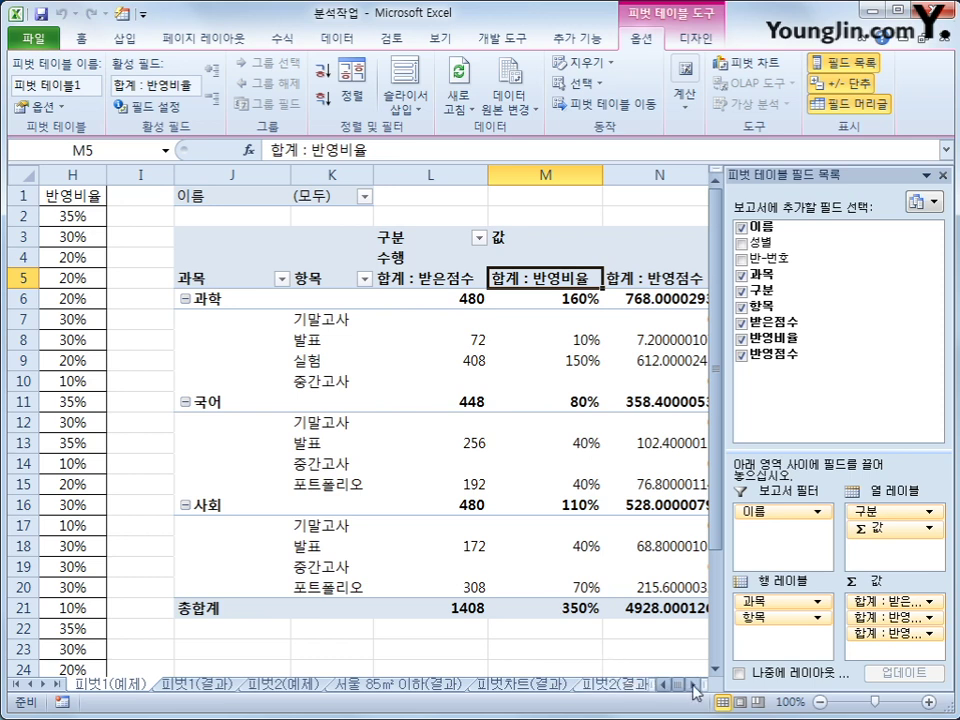
pyautogui.hscroll(2, 628, 686)
pyautogui.click(524, 278)
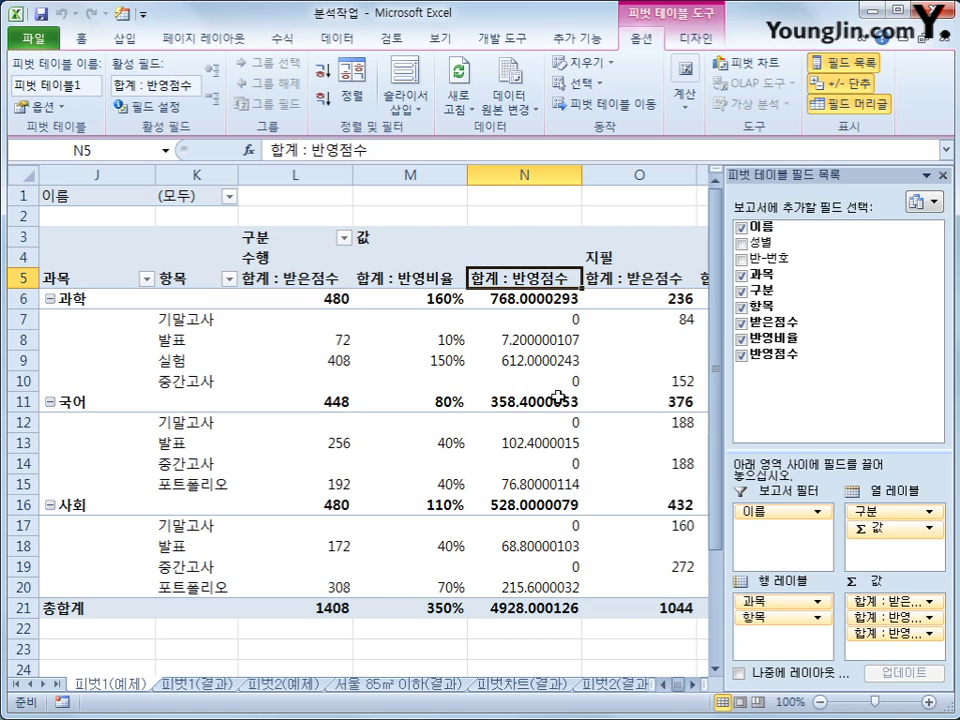
pyautogui.doubleClick(524, 281)
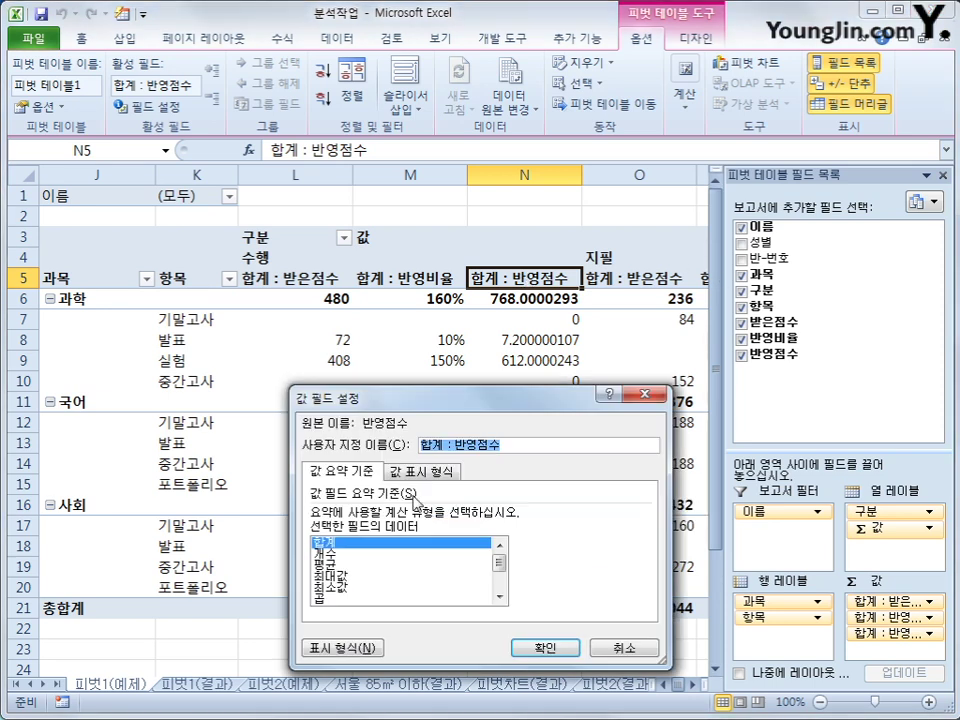
pyautogui.click(342, 648)
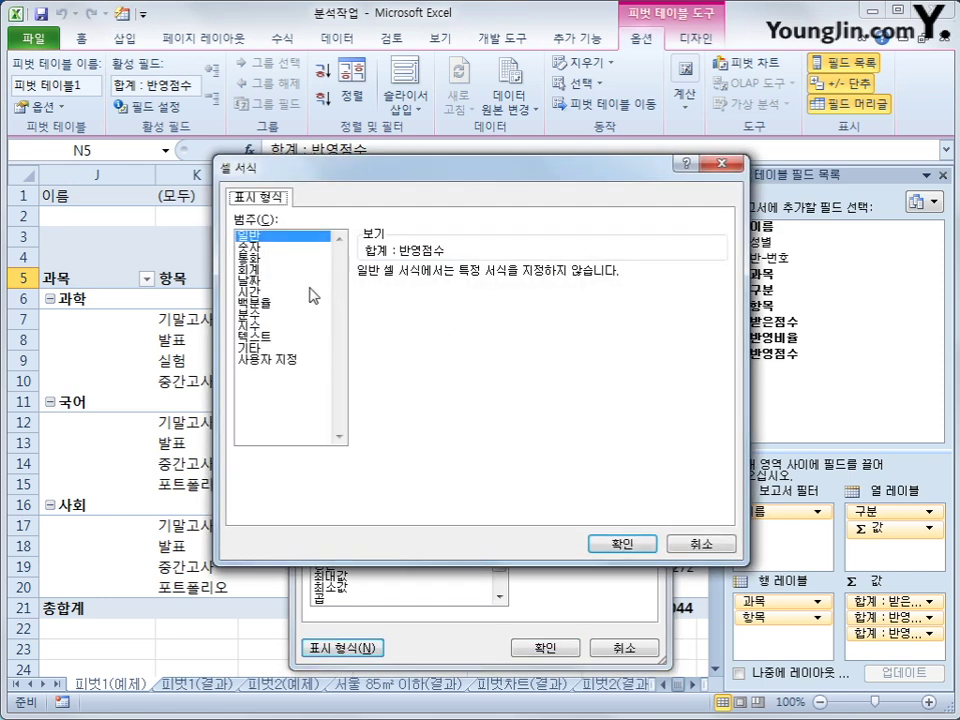
pyautogui.click(280, 248)
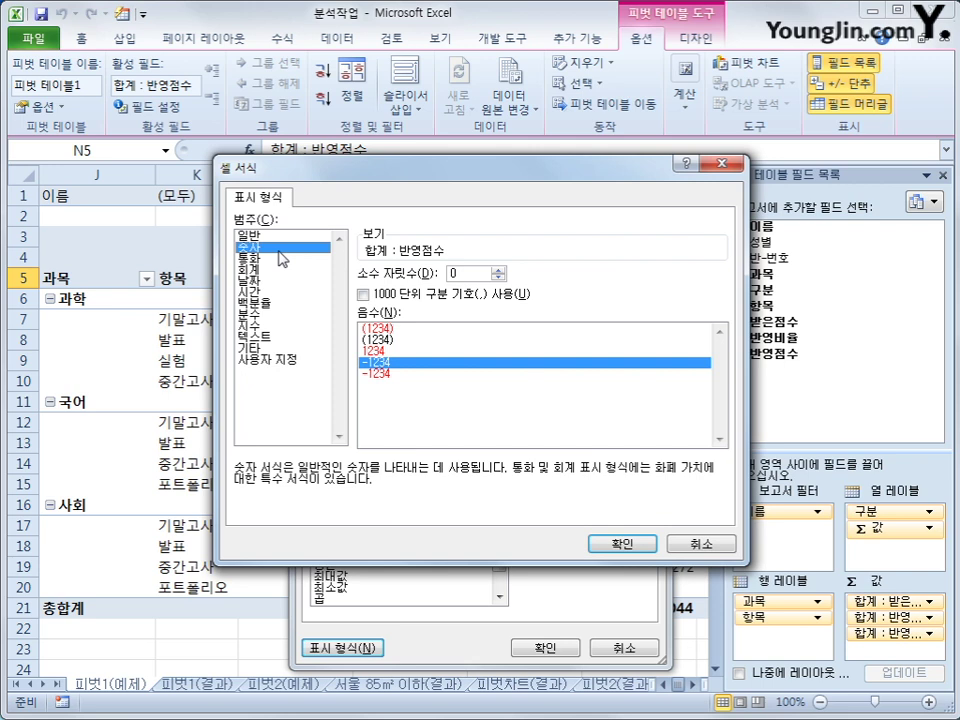
pyautogui.moveTo(452, 172); pyautogui.dragTo(462, 187)
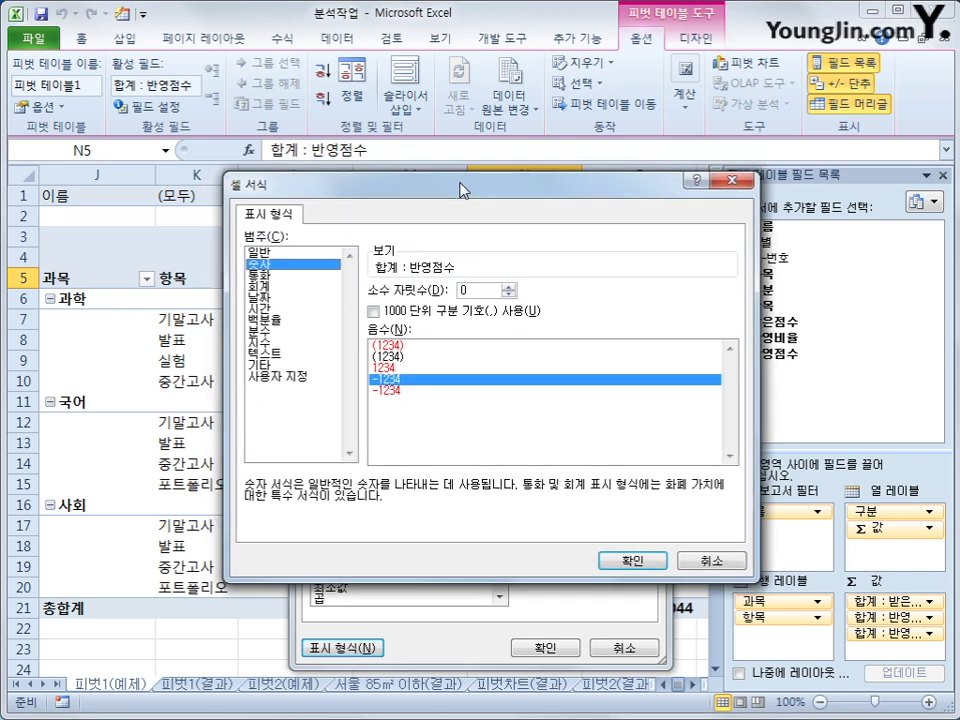
pyautogui.click(614, 563)
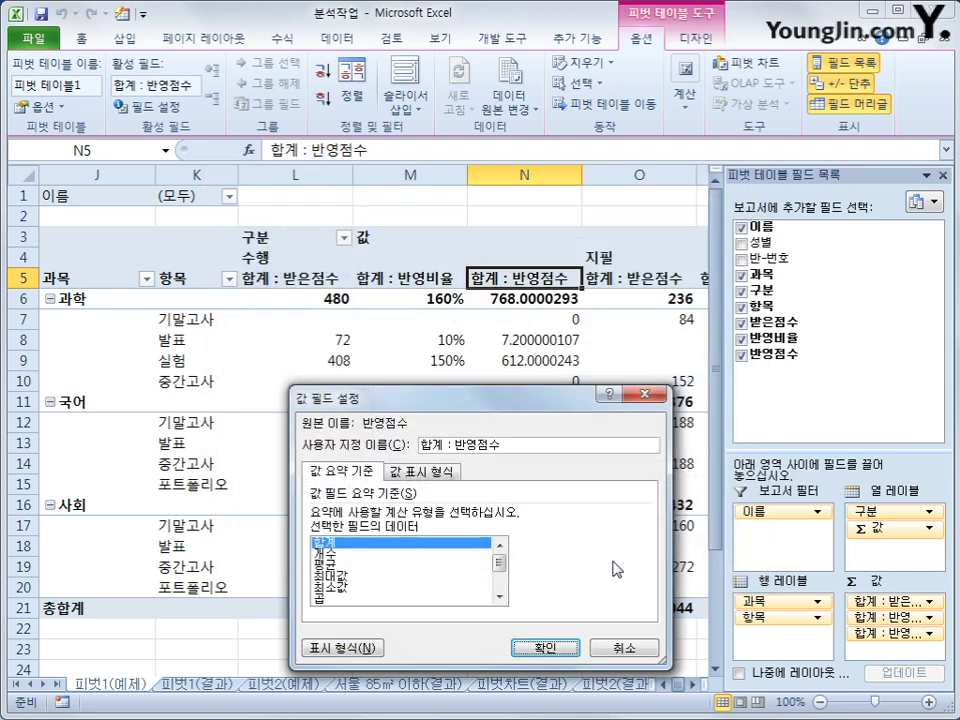
pyautogui.click(545, 648)
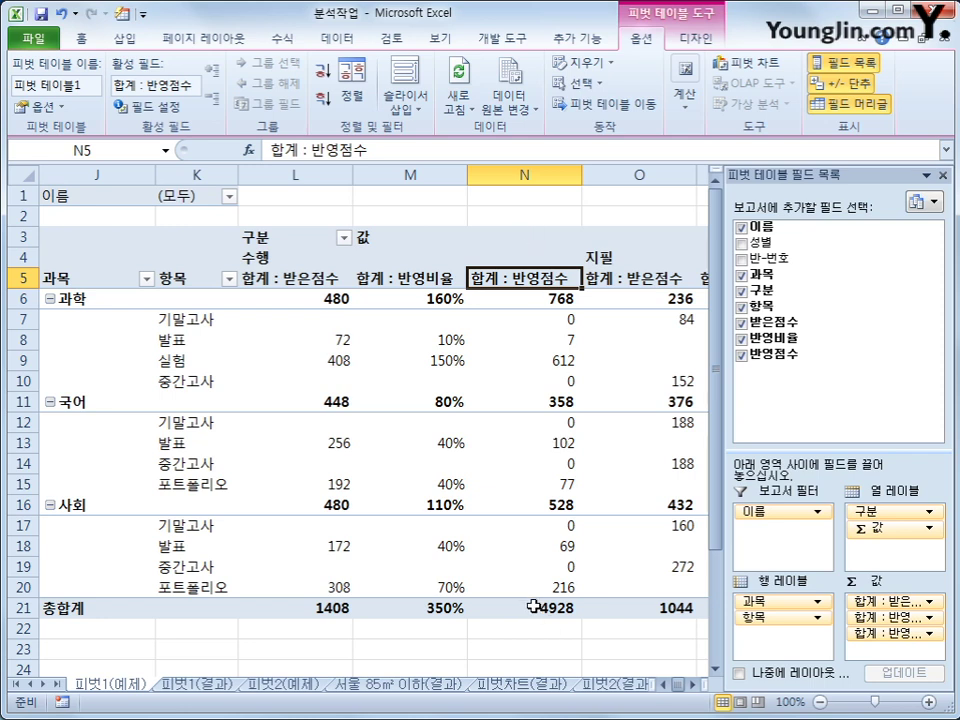
# Set the pivot table's grand totals to columns only (열의 총합계만 설정)
pyautogui.moveTo(578, 602)
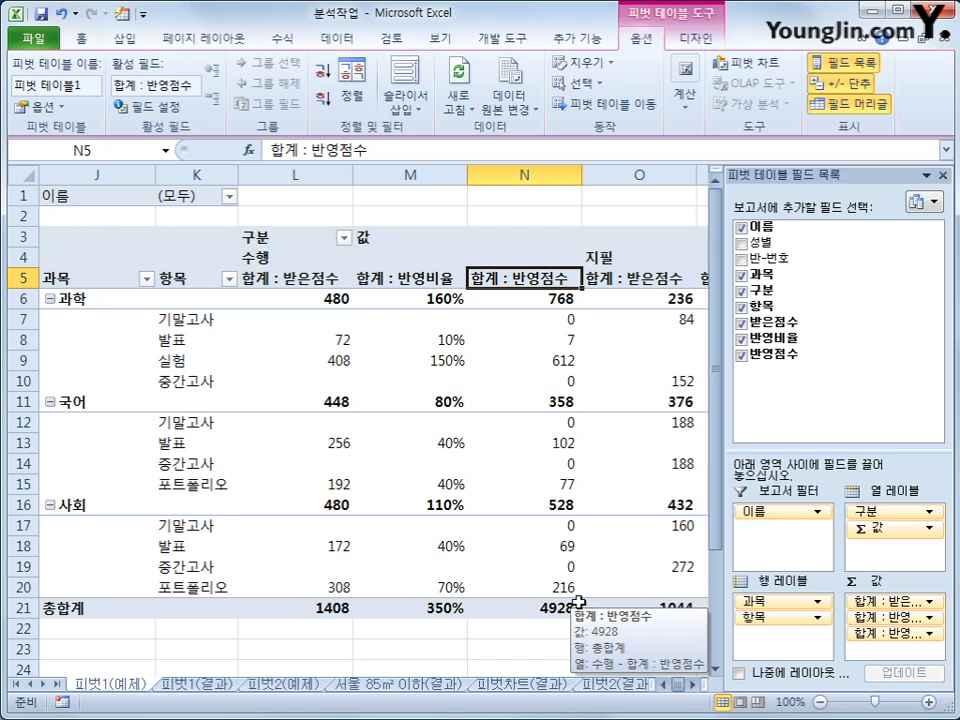
pyautogui.click(701, 40)
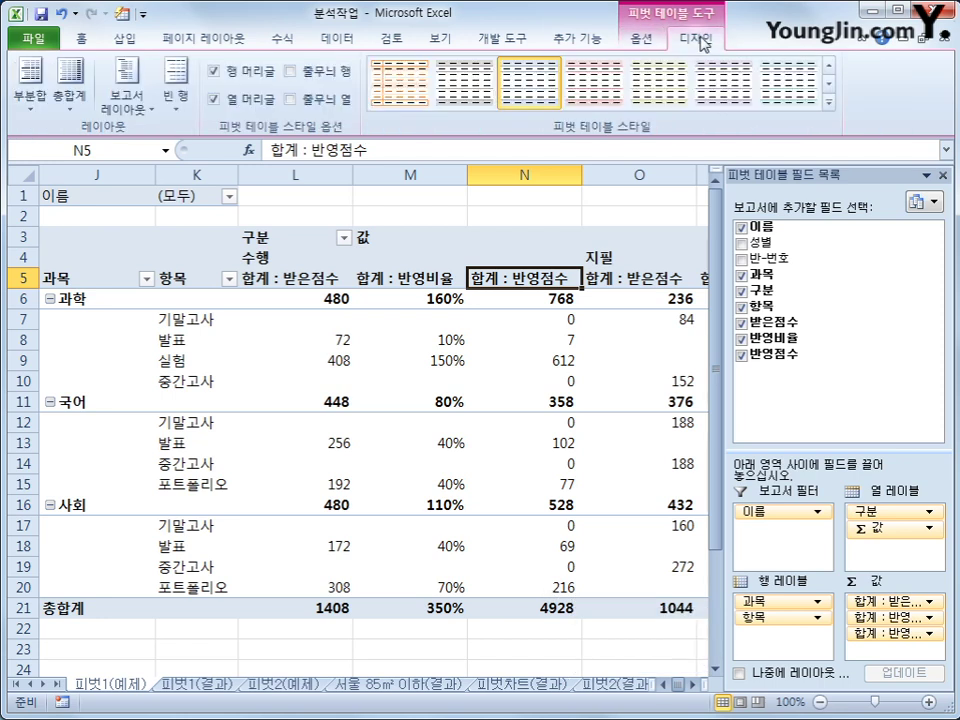
pyautogui.click(69, 100)
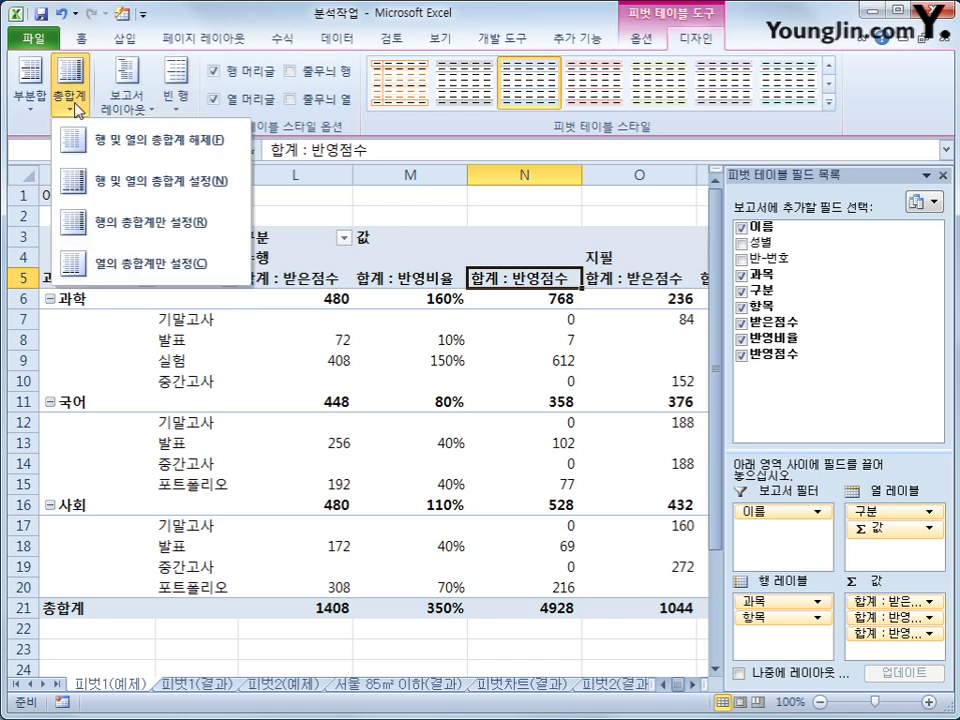
pyautogui.click(148, 264)
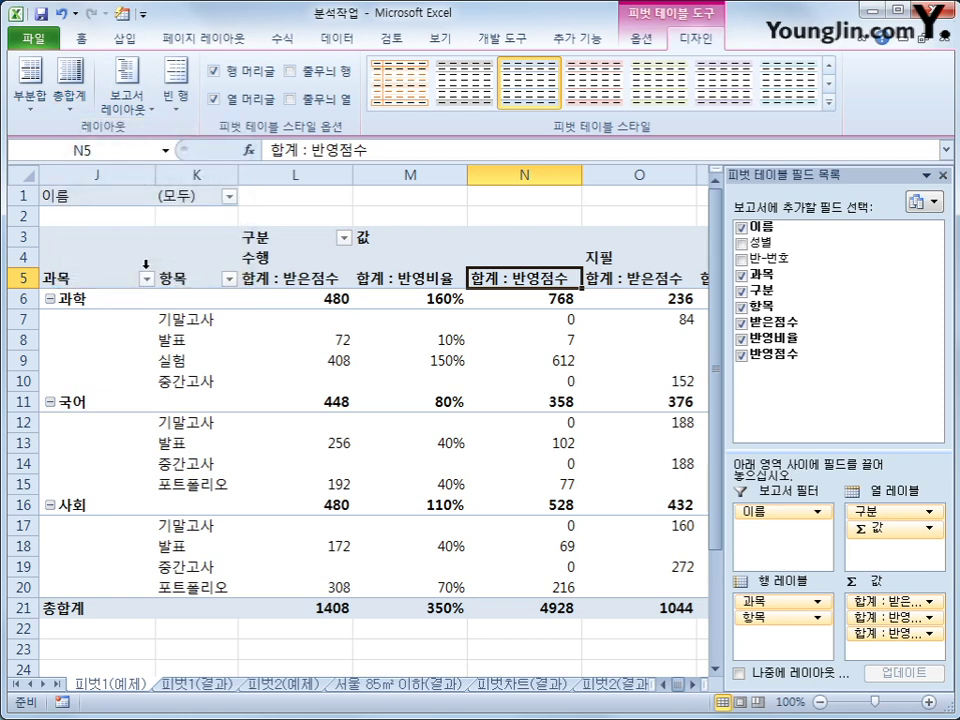
# Apply the light red pivot table style that follows 피벗 스타일 밝게 16 and deselect the pivot table by selecting cell N23
pyautogui.click(829, 103)
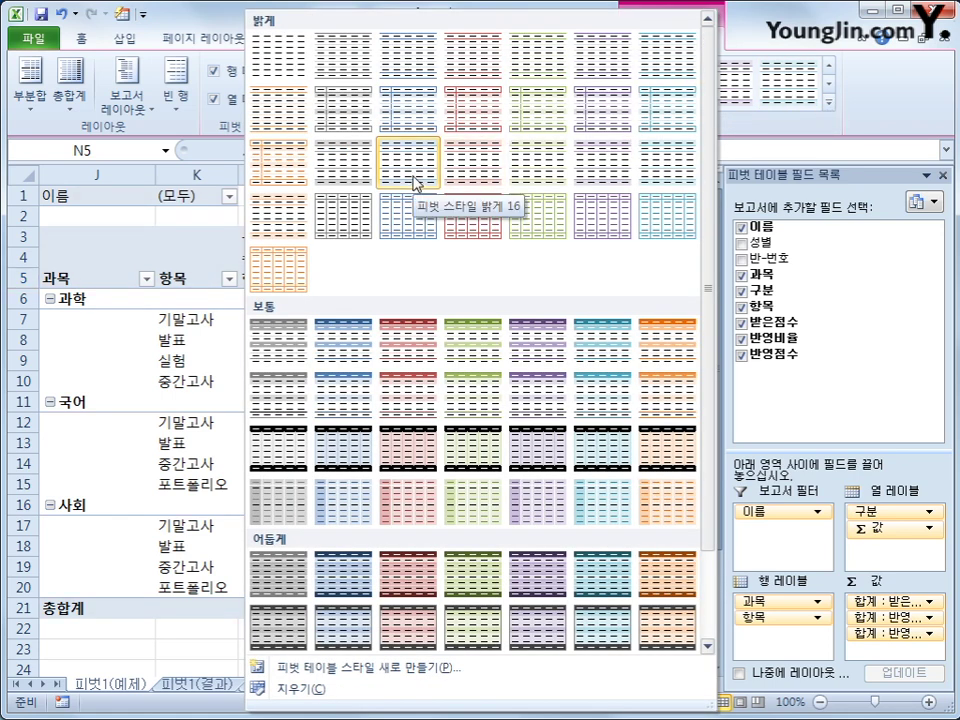
pyautogui.click(477, 166)
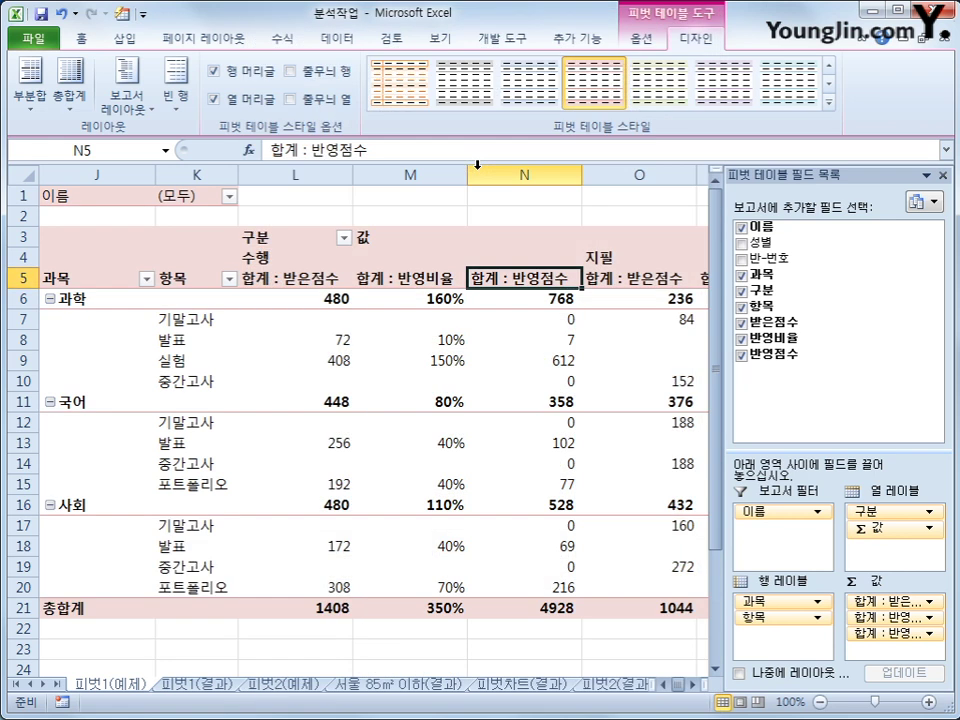
pyautogui.click(544, 648)
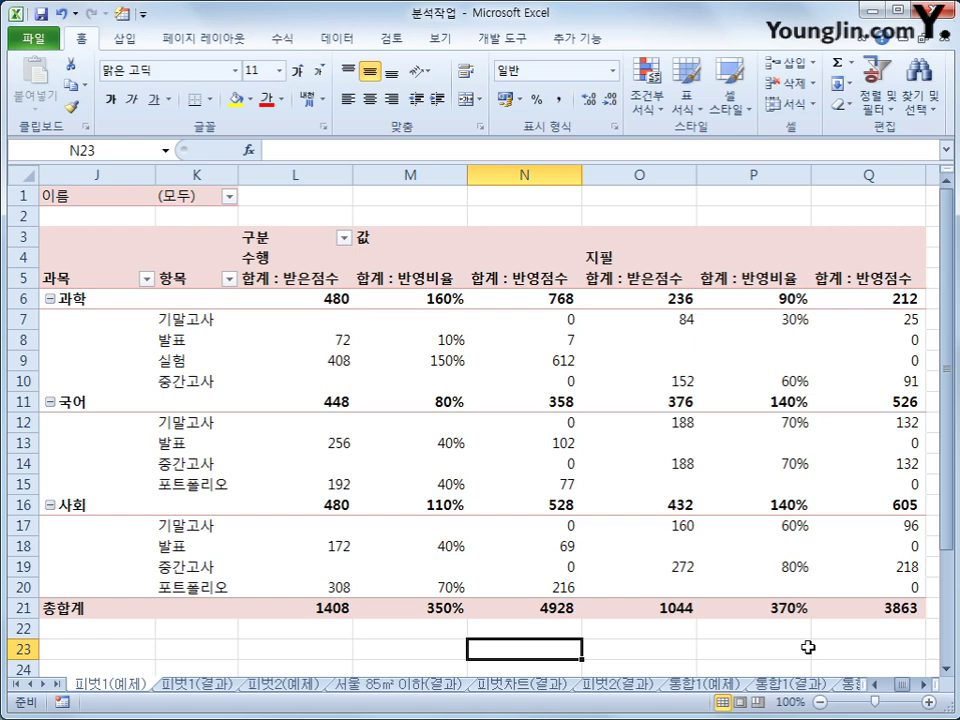
# Compare the finished pivot table on the 피벗1(예제) sheet with the reference one on the 피벗1(결과) sheet
pyautogui.click(196, 685)
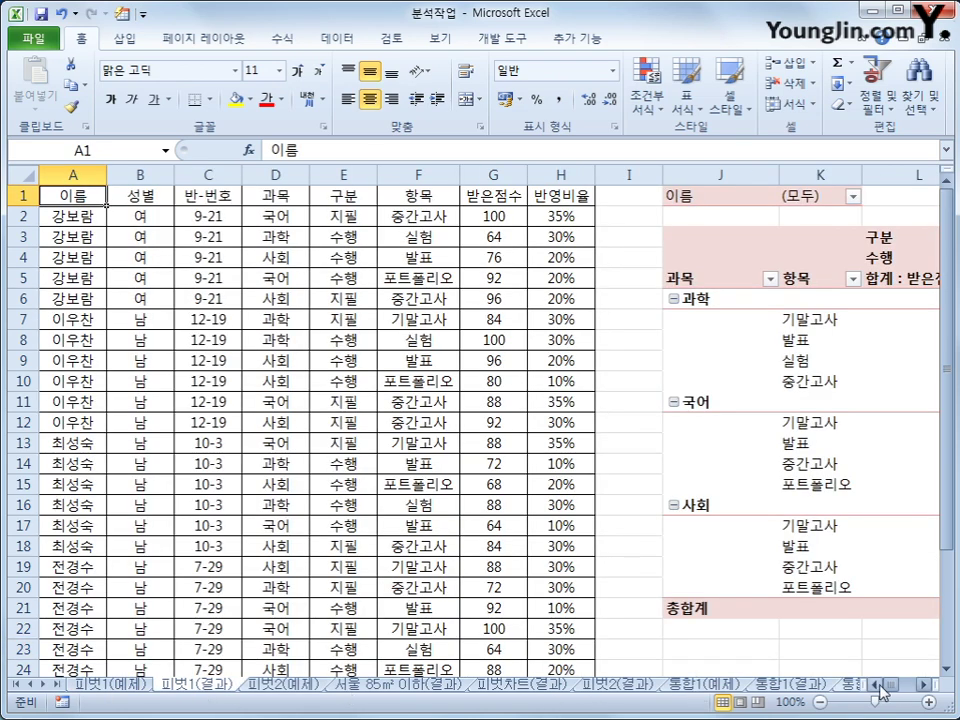
pyautogui.click(922, 685)
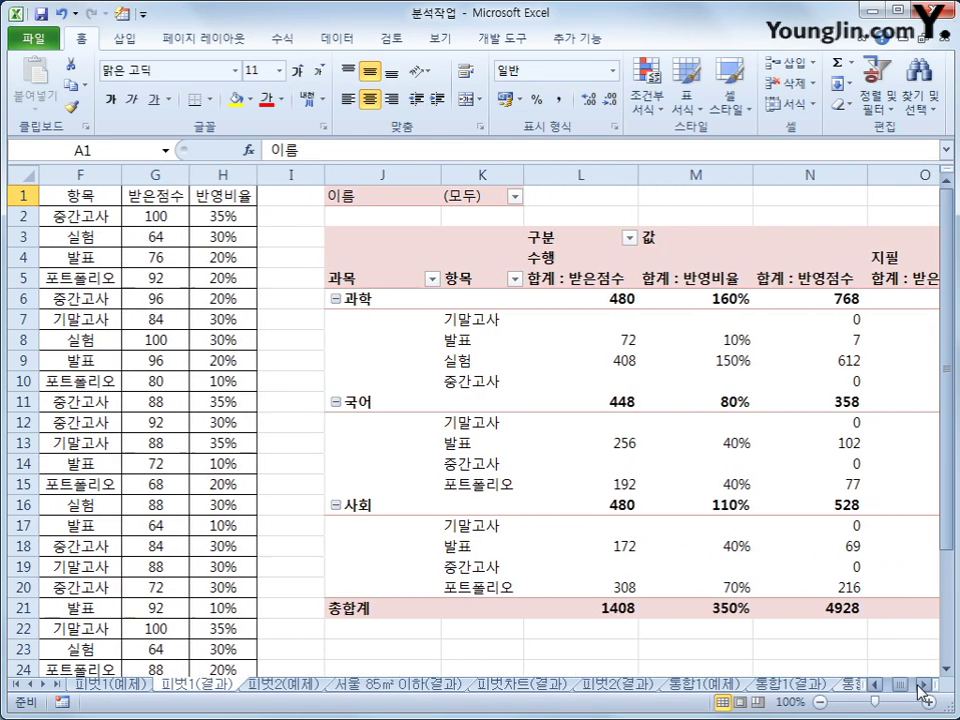
pyautogui.click(922, 685)
pyautogui.click(148, 686)
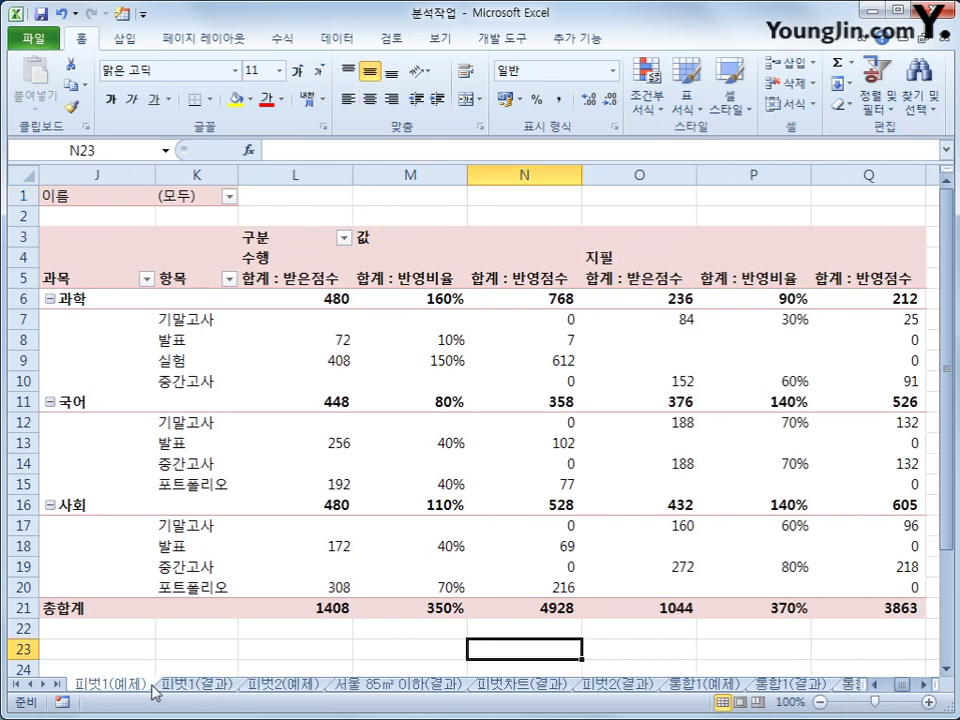
pyautogui.click(176, 686)
pyautogui.click(120, 686)
pyautogui.click(176, 686)
pyautogui.click(120, 686)
pyautogui.click(176, 686)
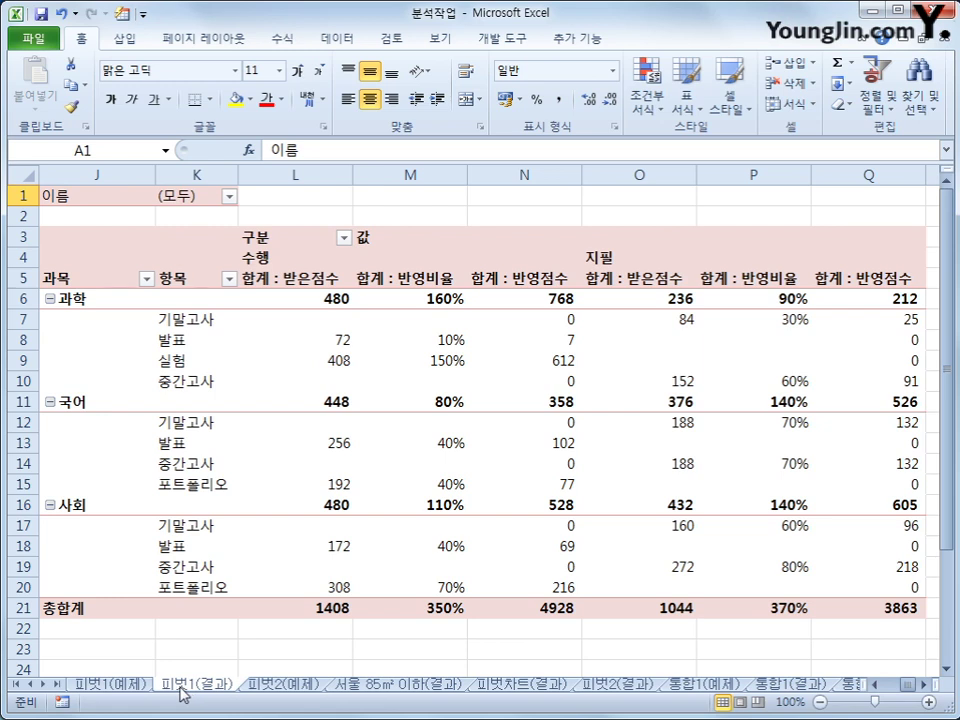
# On the 피벗2(예제) sheet, create a pivot table from the range A1:H28 and place it in the existing worksheet at J2
pyautogui.click(296, 689)
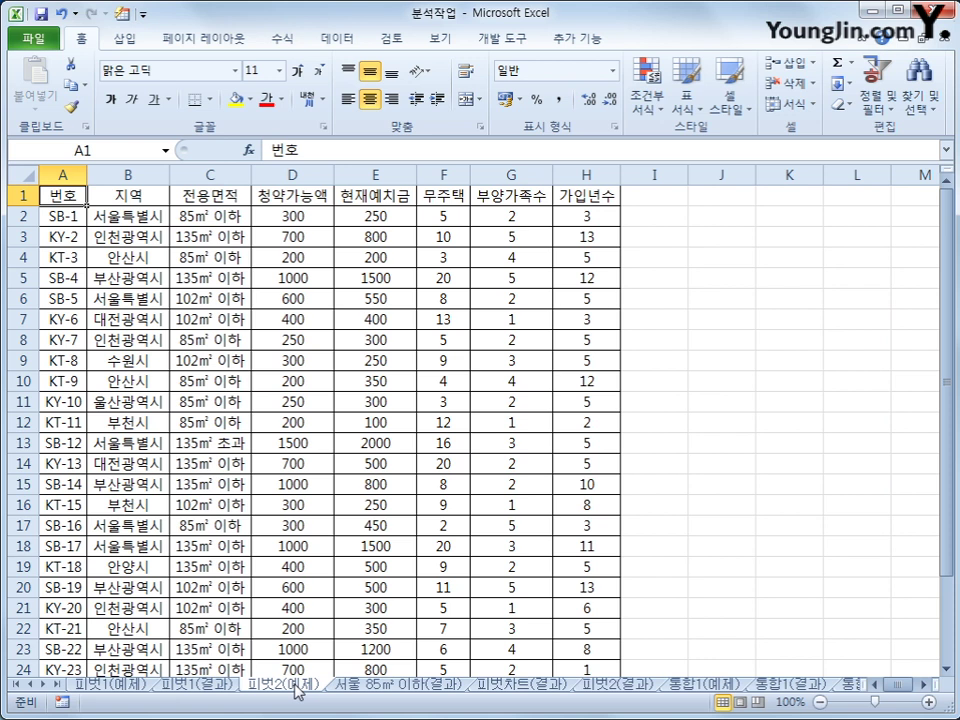
pyautogui.click(122, 14)
pyautogui.press('Escape')
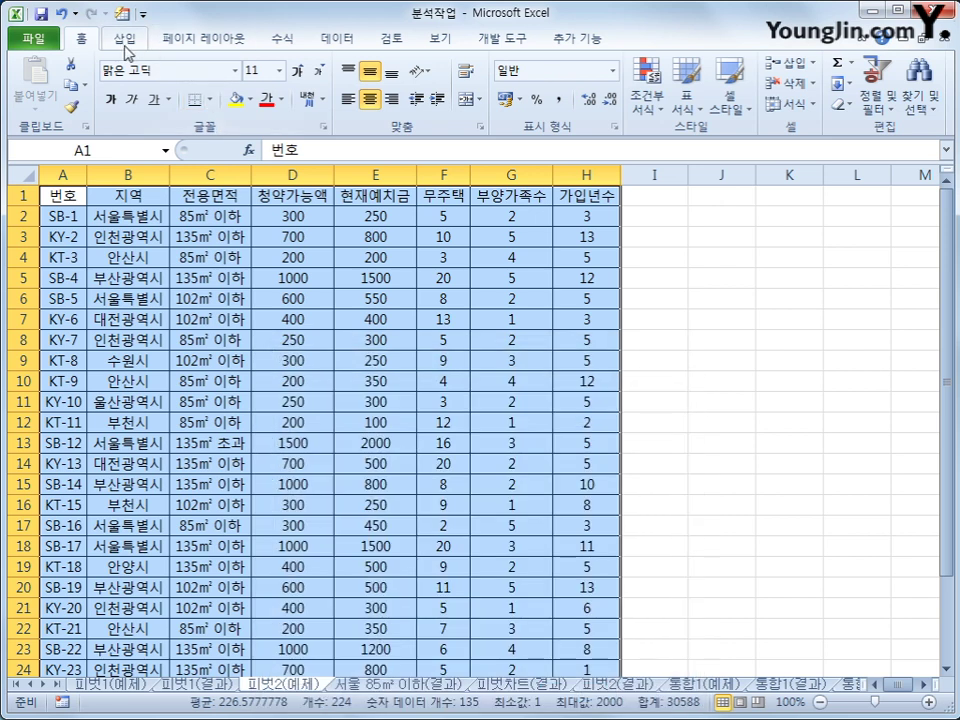
pyautogui.click(124, 38)
pyautogui.click(34, 104)
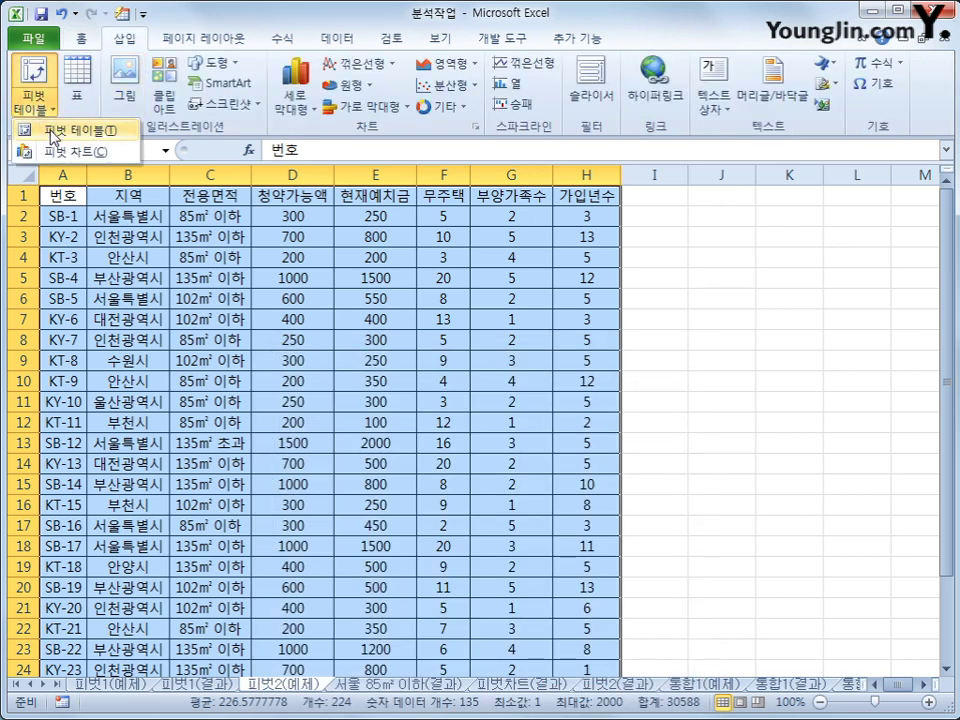
pyautogui.click(50, 128)
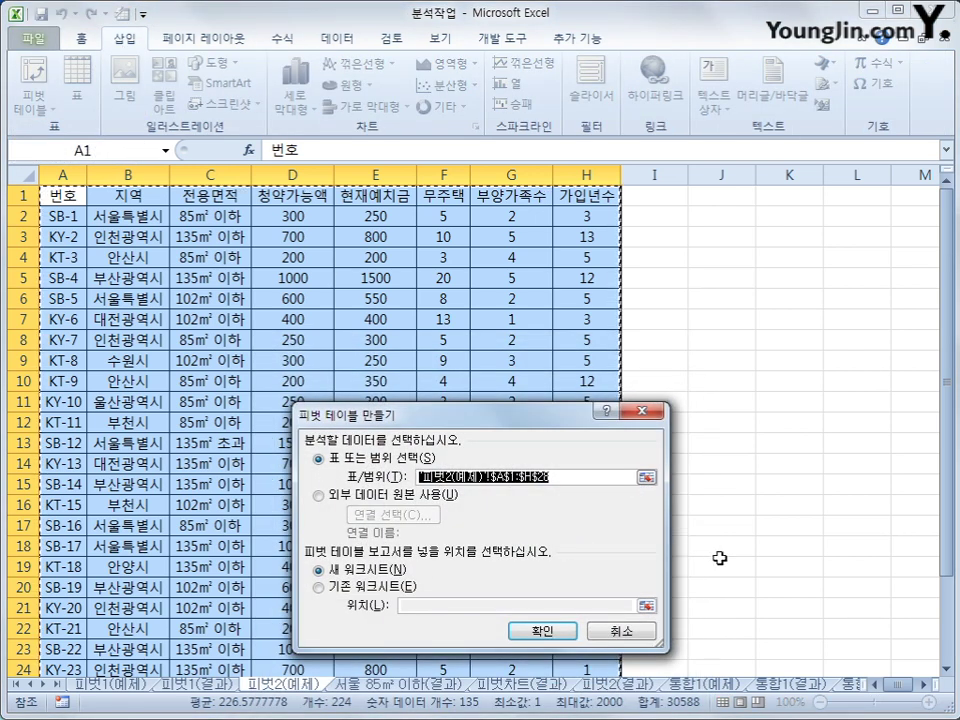
pyautogui.scroll(-3, 720, 558)
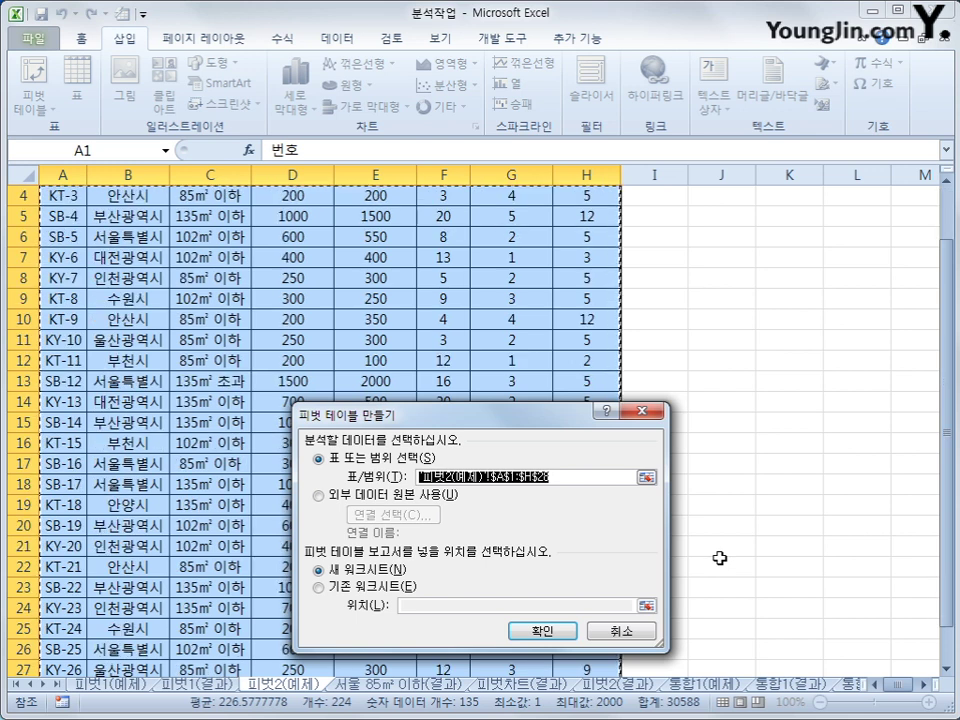
pyautogui.scroll(3, 720, 558)
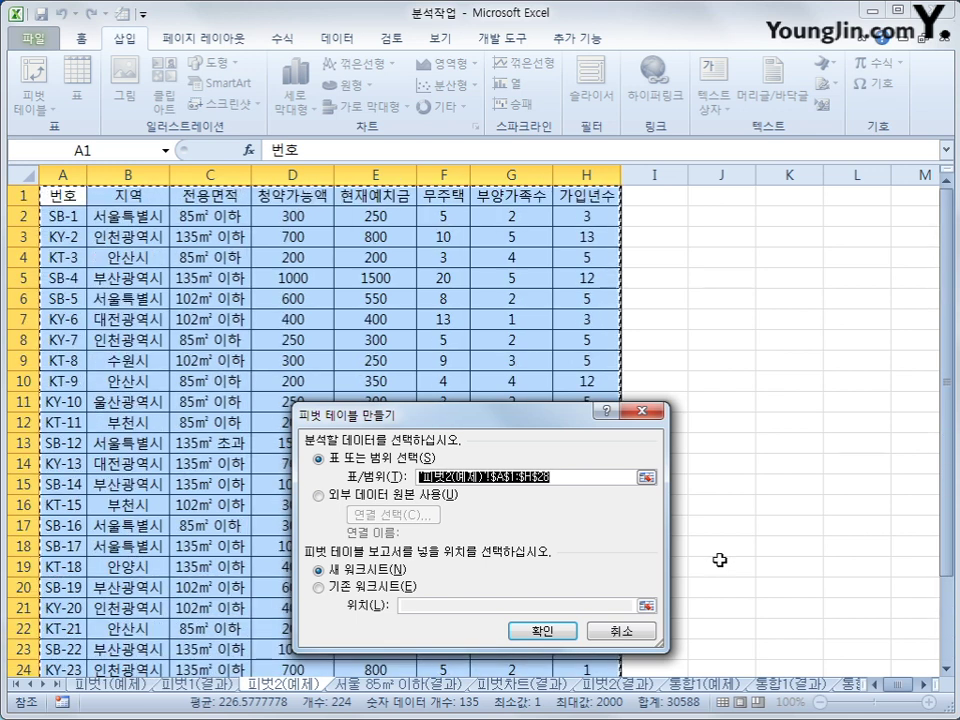
pyautogui.click(401, 604)
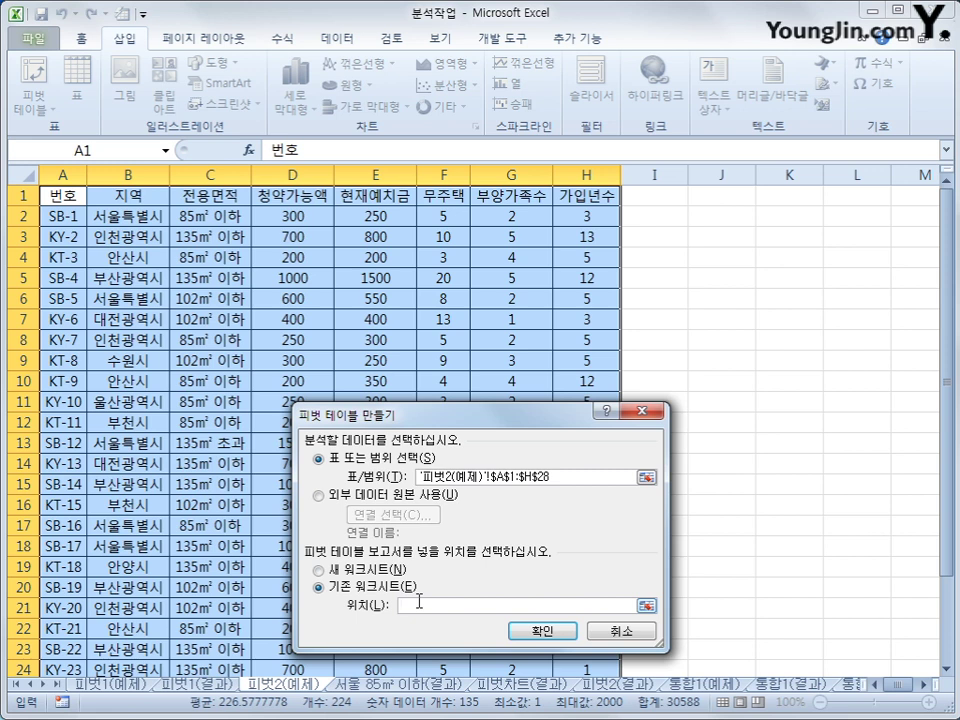
pyautogui.click(707, 217)
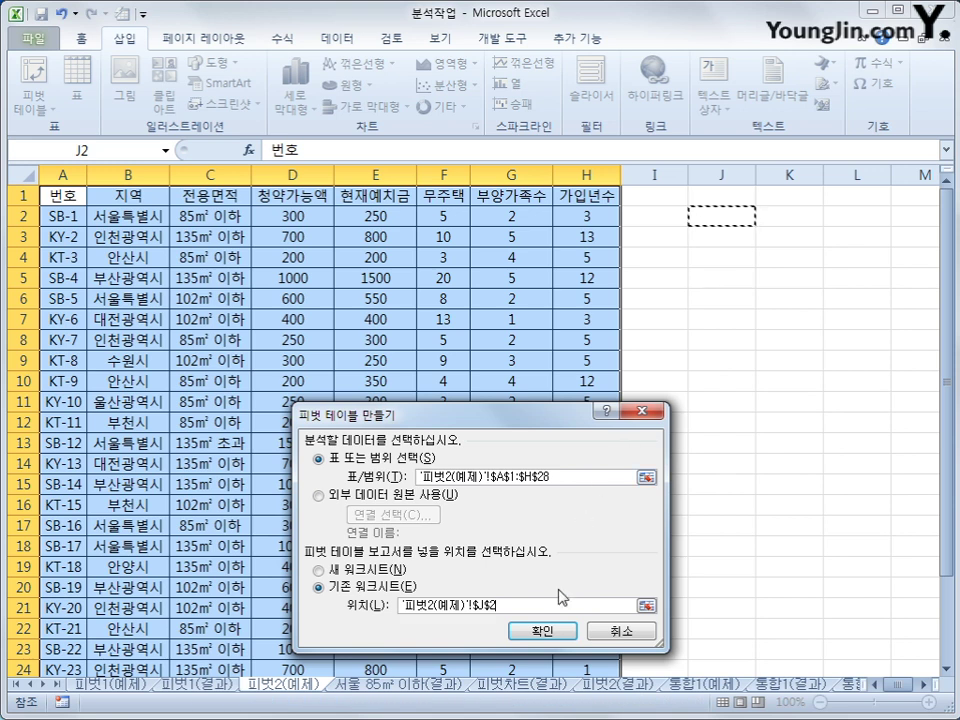
pyautogui.click(546, 631)
# Lay out the new pivot table with 지역 as row labels, 전용면적 as column labels and 청약가능액 as values
pyautogui.click(693, 685)
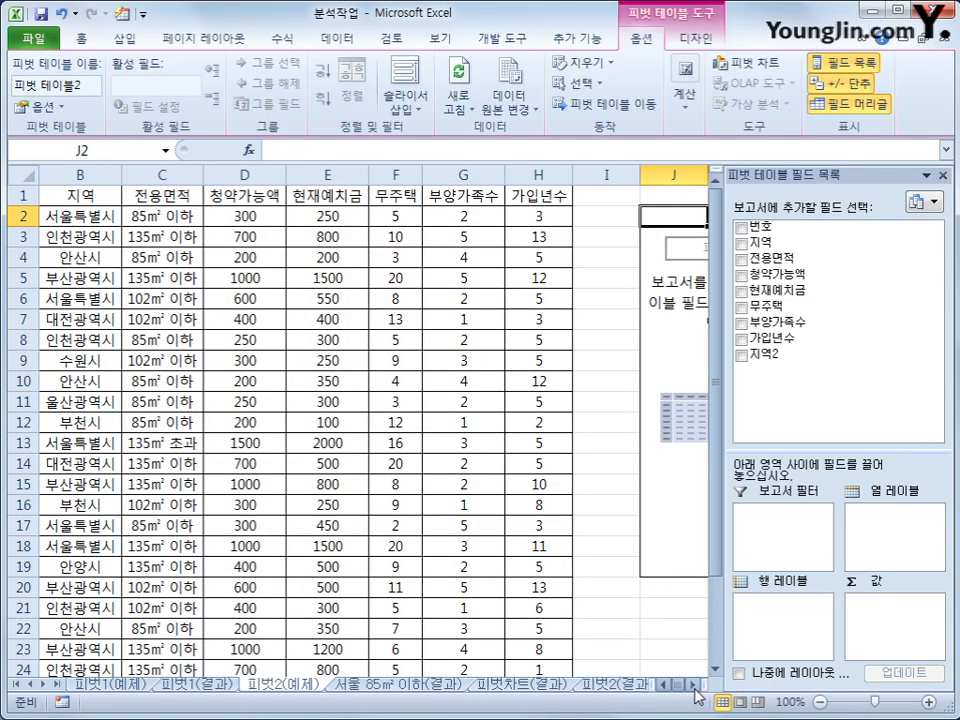
pyautogui.click(693, 685)
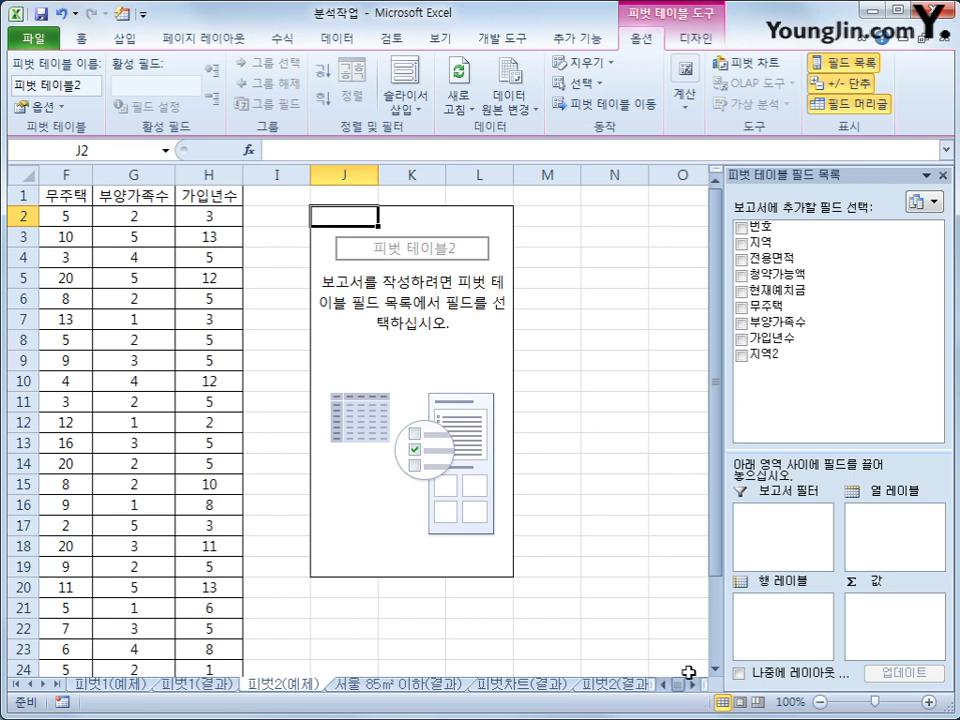
pyautogui.moveTo(778, 243); pyautogui.dragTo(804, 624)
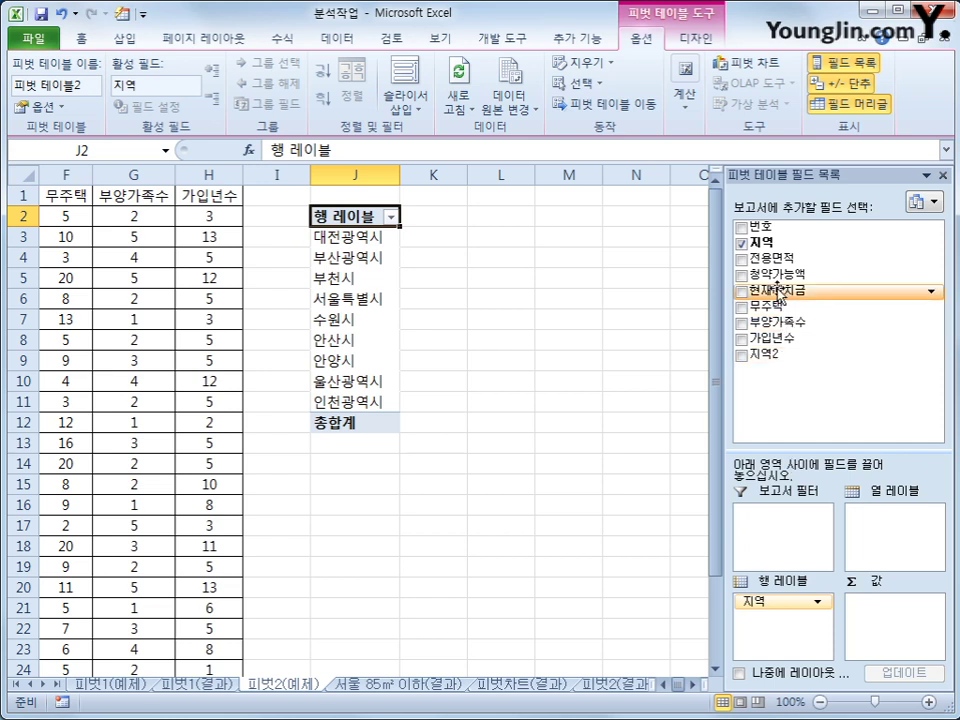
pyautogui.moveTo(782, 257); pyautogui.dragTo(895, 536)
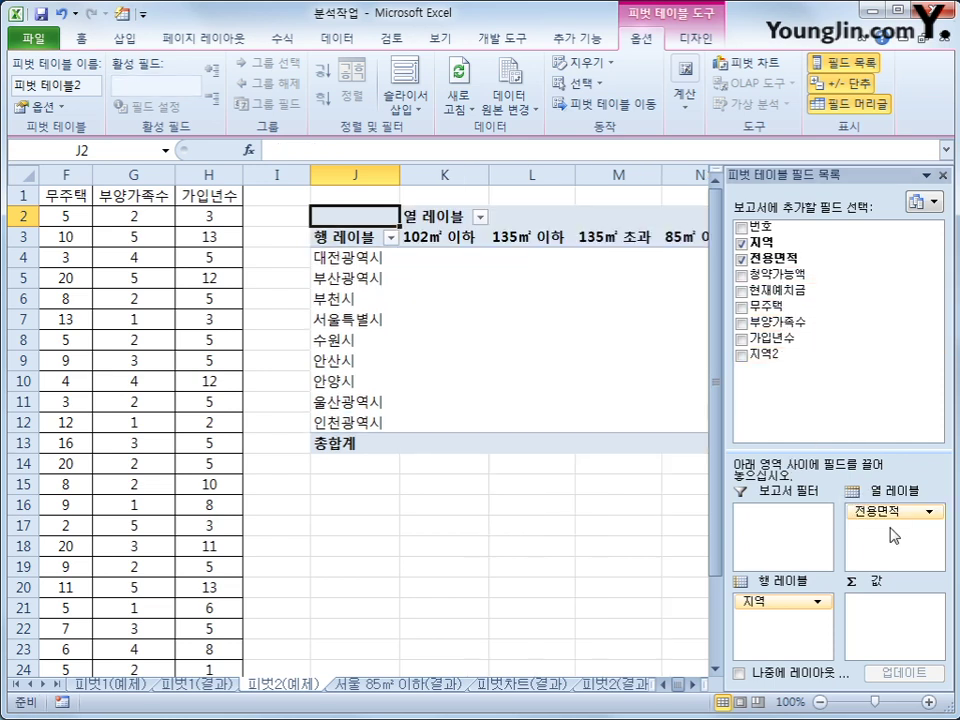
pyautogui.moveTo(776, 273); pyautogui.dragTo(905, 647)
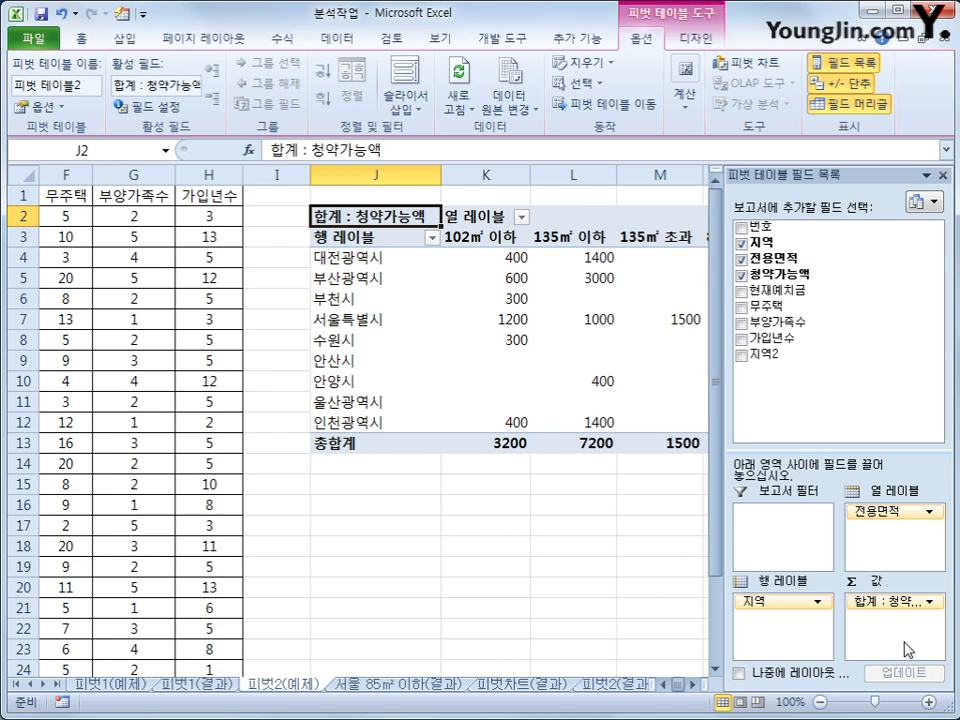
# Change the 피벗2(예제) pivot table's report layout to tabular form (테이블 형식)
pyautogui.click(696, 38)
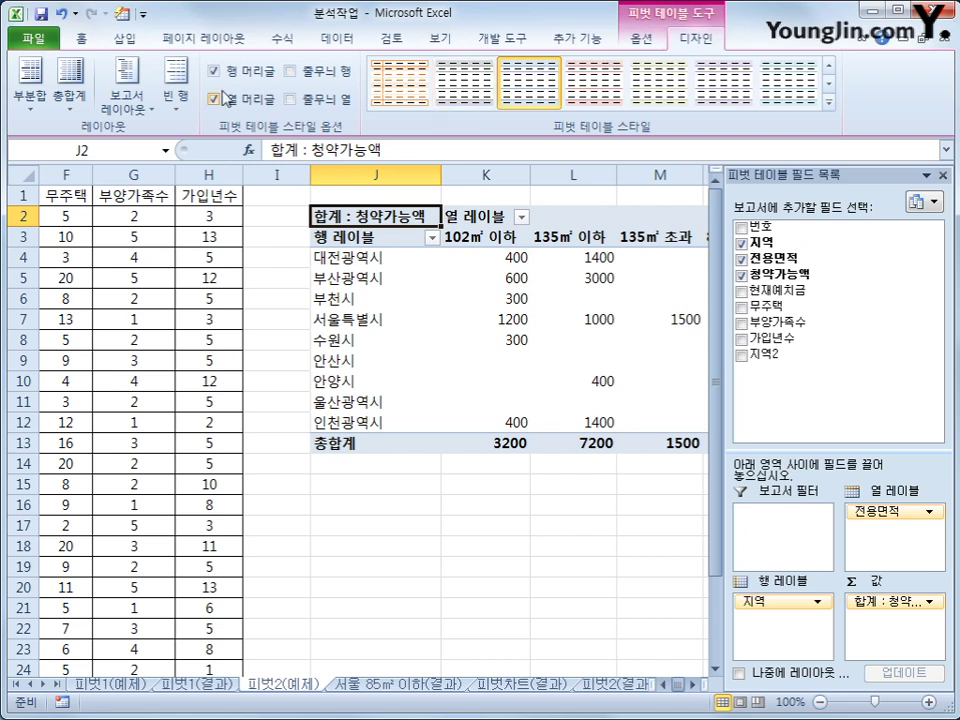
pyautogui.click(124, 98)
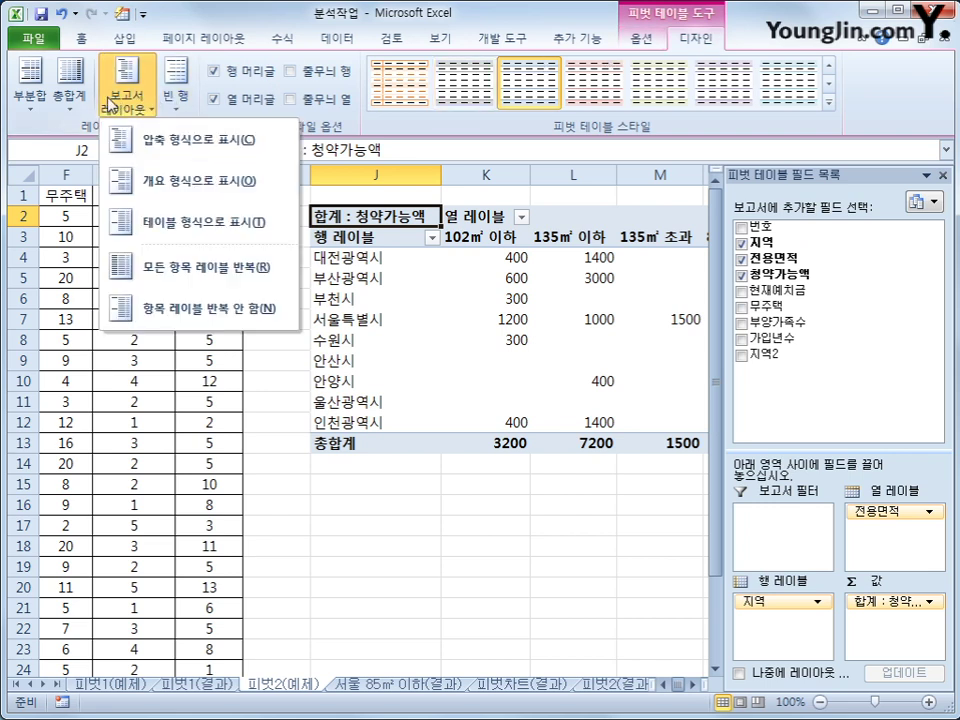
pyautogui.click(177, 218)
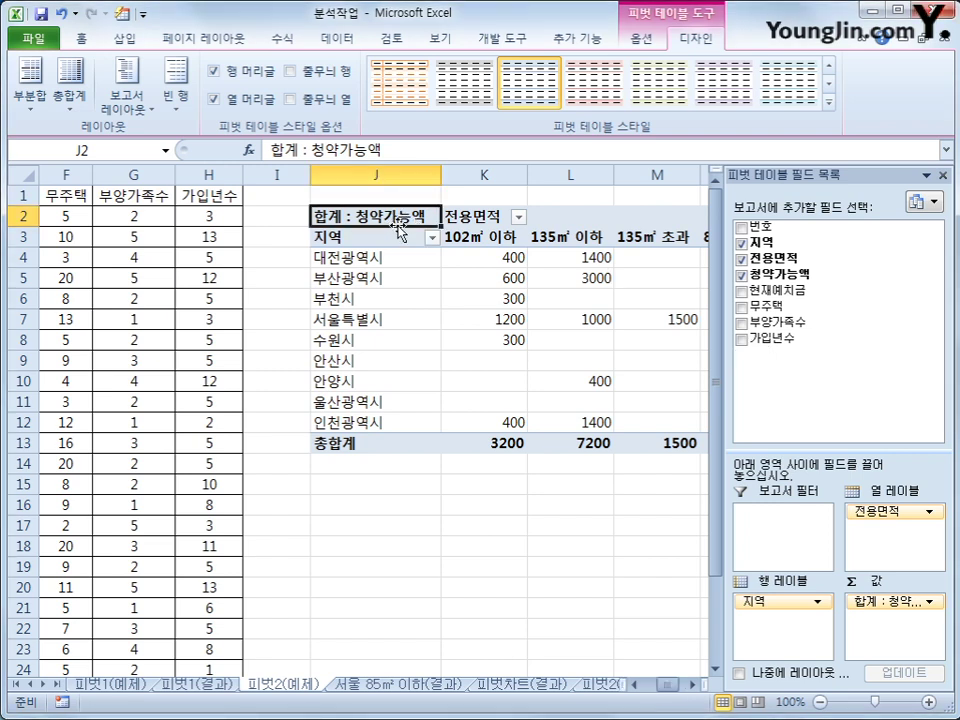
# Group the 부산광역시 and 서울특별시 items of the 지역 row field
pyautogui.click(426, 279)
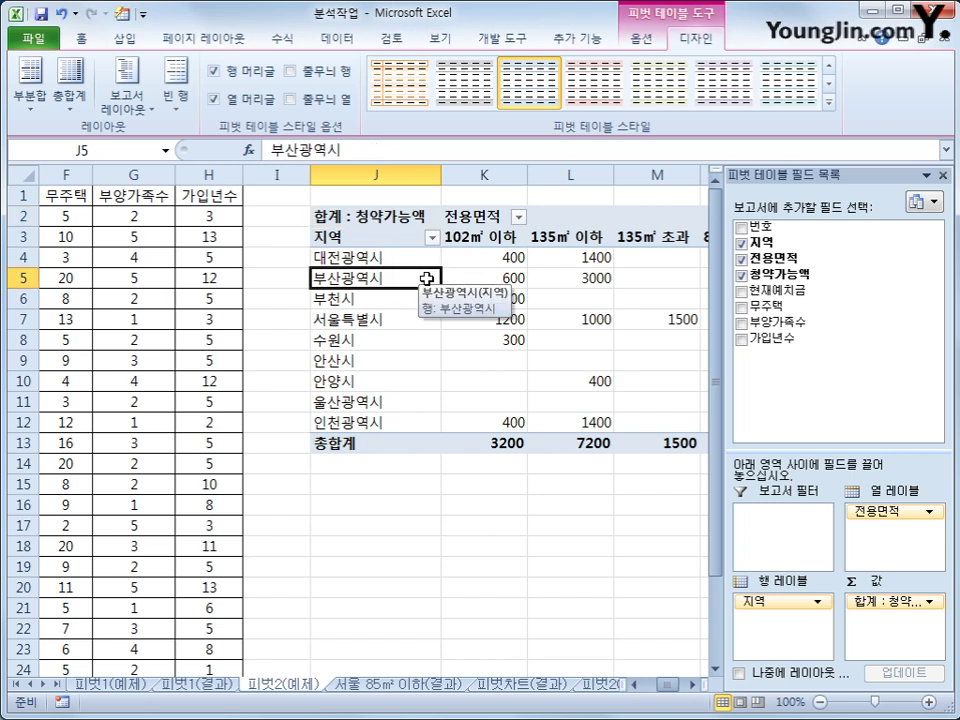
pyautogui.keyDown('ctrl'); pyautogui.click(428, 319); pyautogui.keyUp('ctrl')
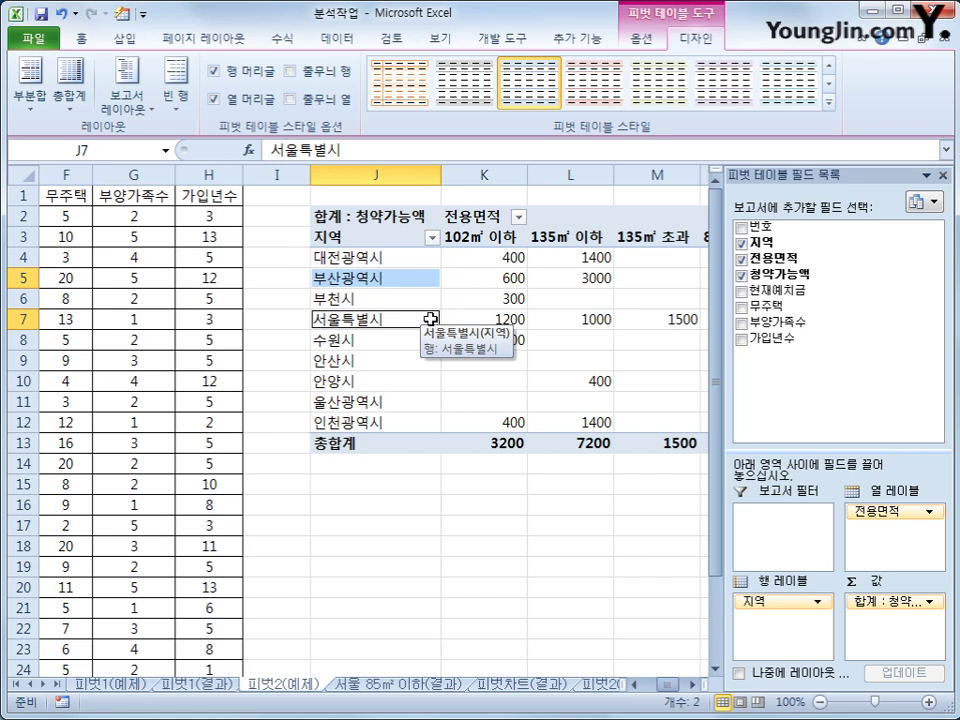
pyautogui.rightClick(401, 321)
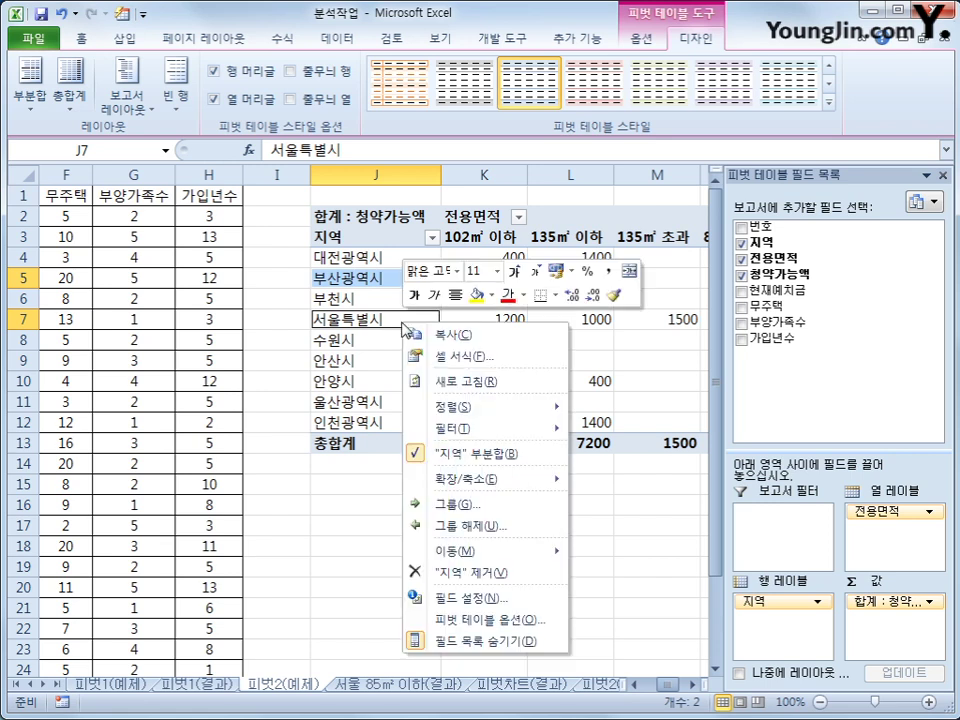
pyautogui.click(478, 511)
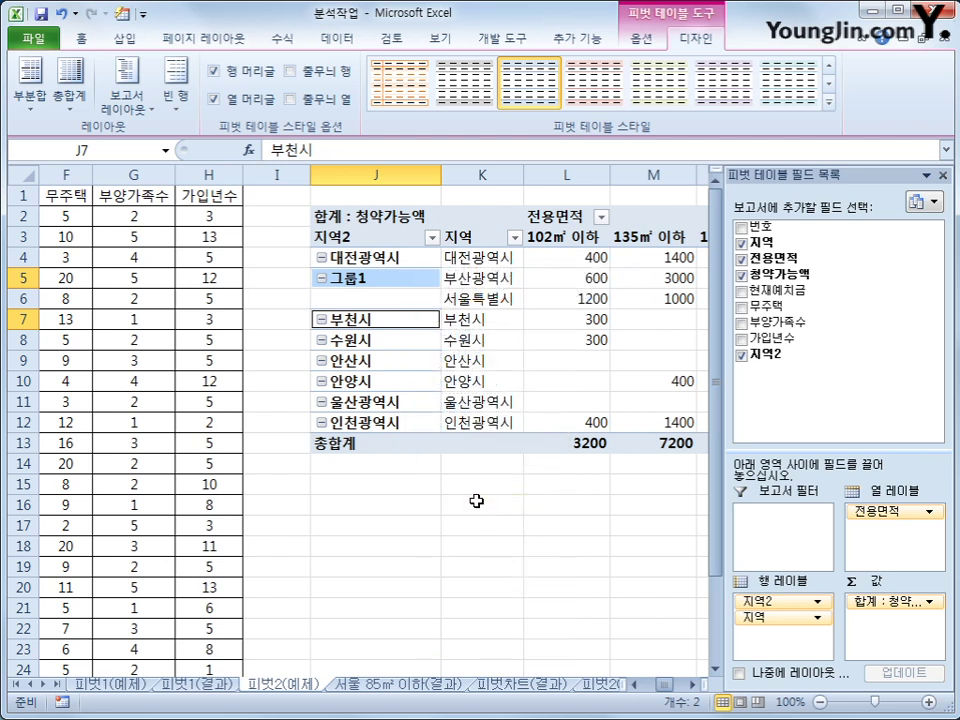
pyautogui.click(399, 270)
pyautogui.click(398, 285)
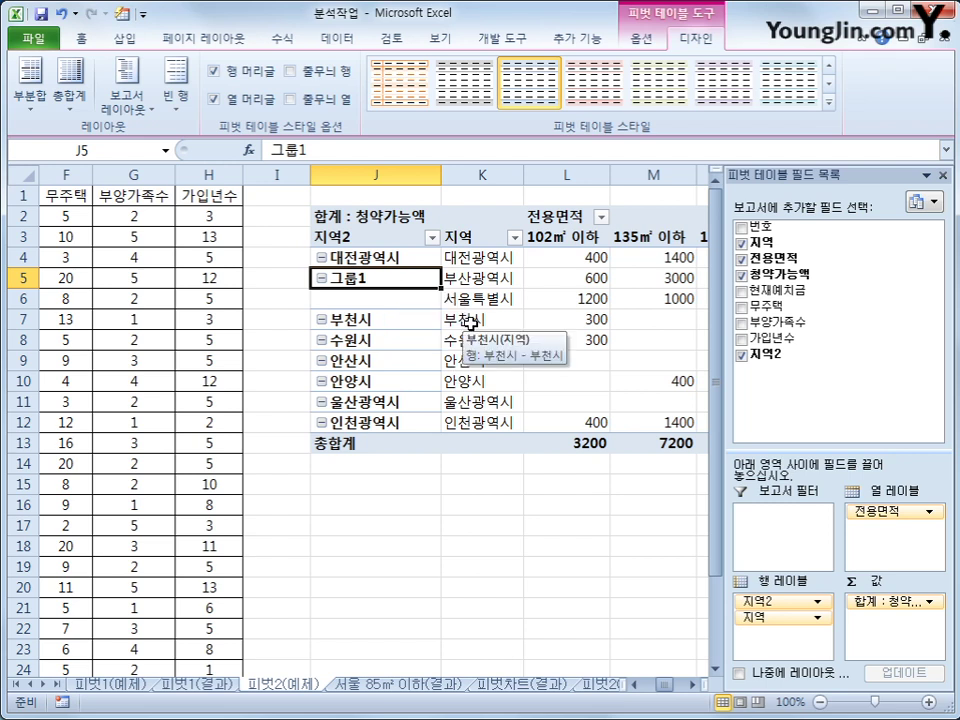
# Group the 지역 items 부천시, 수원시, 안산시 and 안양시
pyautogui.click(477, 319)
pyautogui.moveTo(477, 319); pyautogui.dragTo(476, 374)
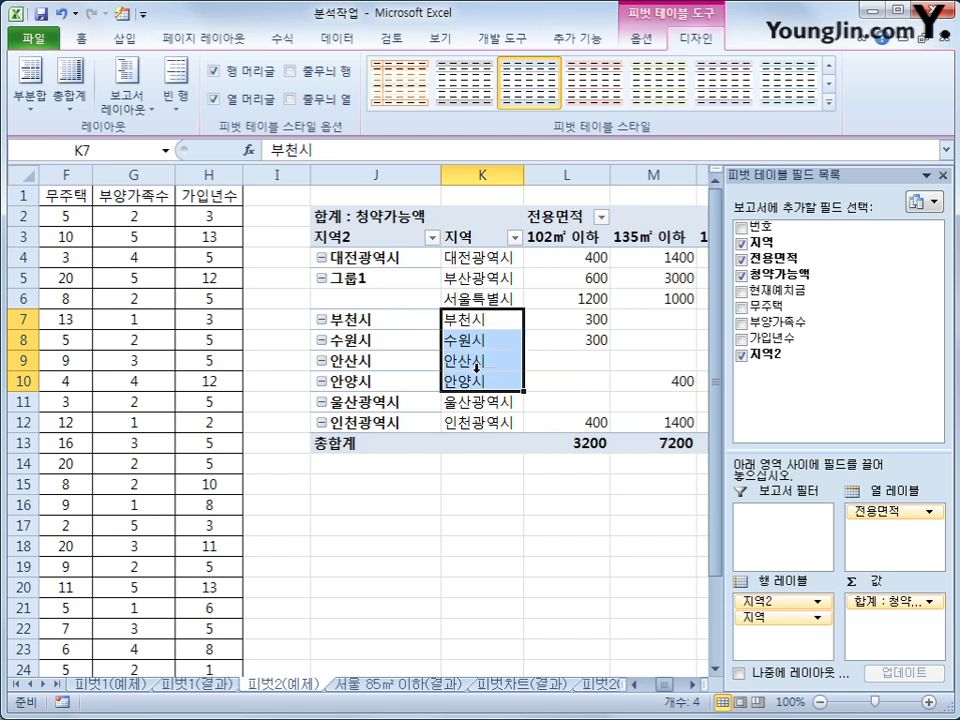
pyautogui.moveTo(400, 319); pyautogui.dragTo(406, 380)
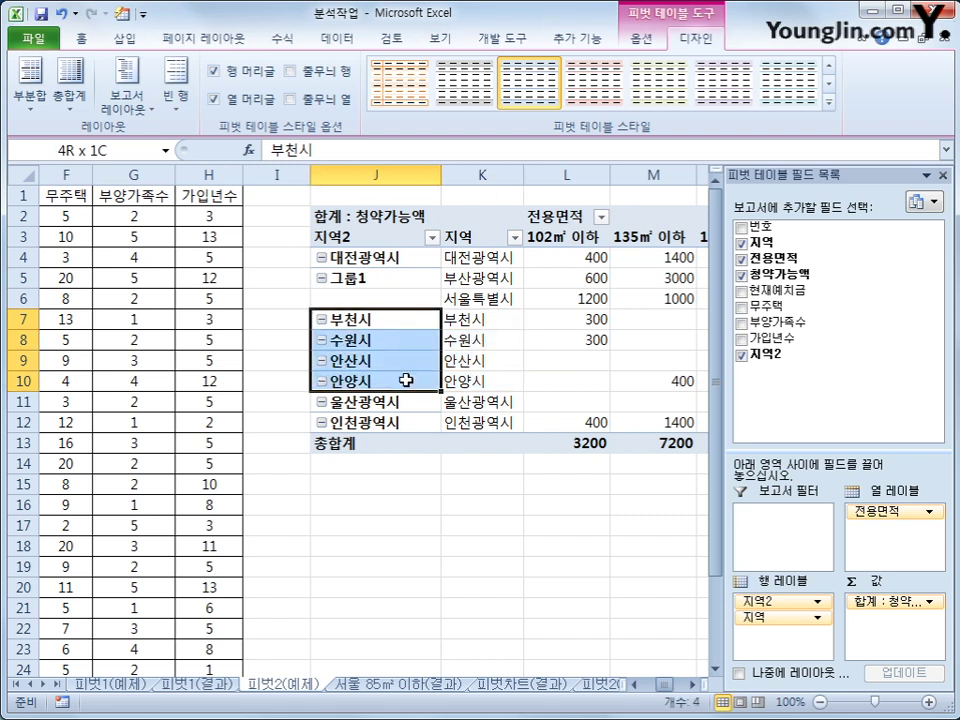
pyautogui.moveTo(497, 321); pyautogui.dragTo(491, 373)
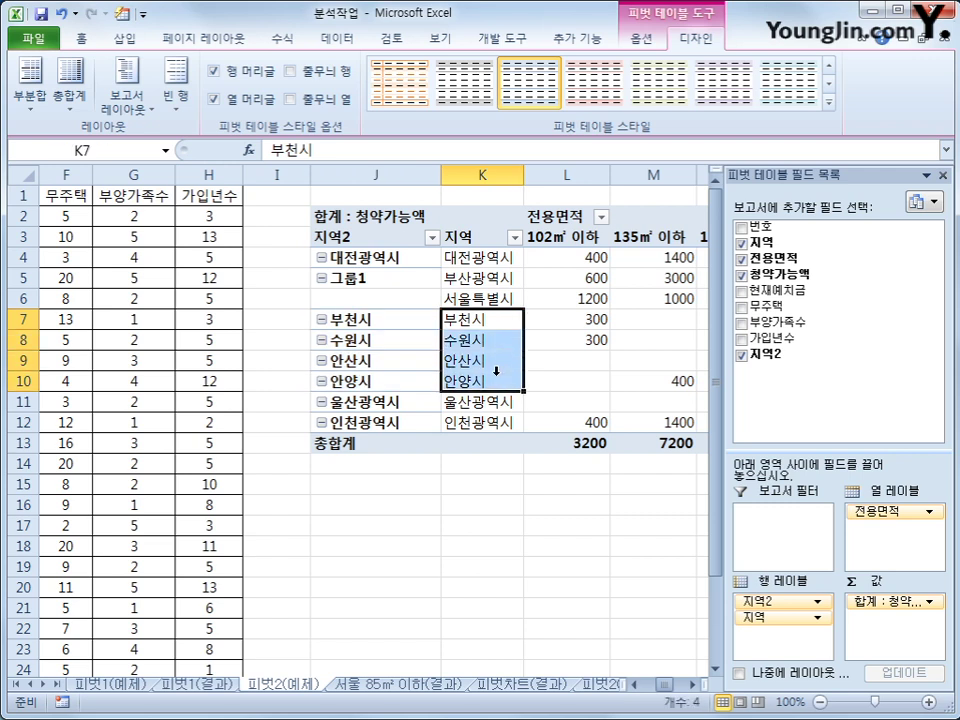
pyautogui.rightClick(484, 327)
pyautogui.click(562, 514)
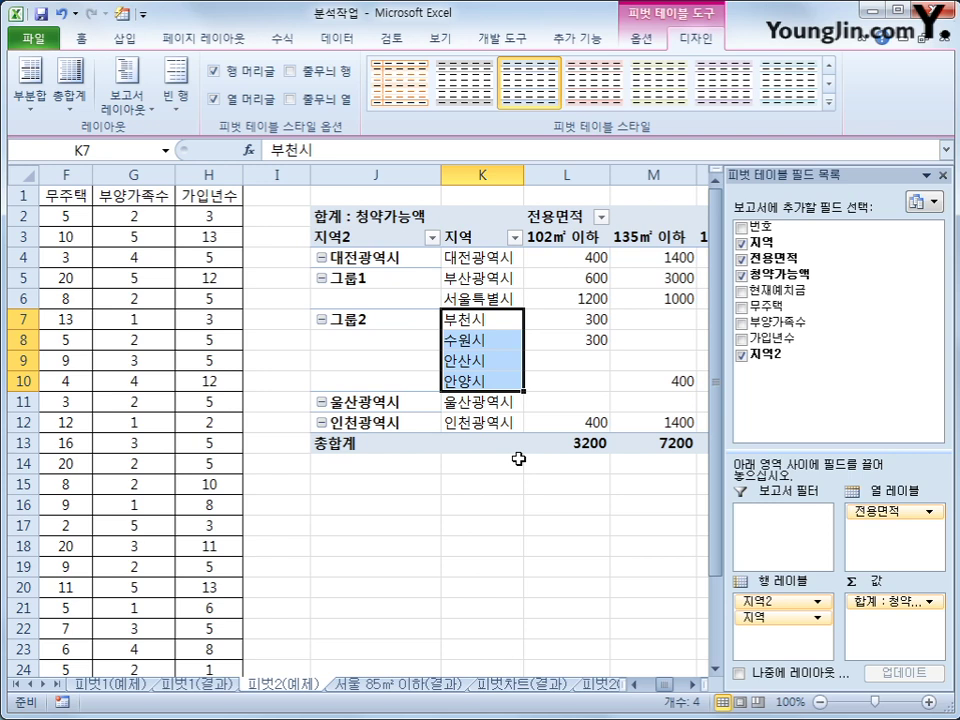
# Group the remaining 지역 items 대전광역시, 울산광역시 and 인천광역시
pyautogui.click(481, 257)
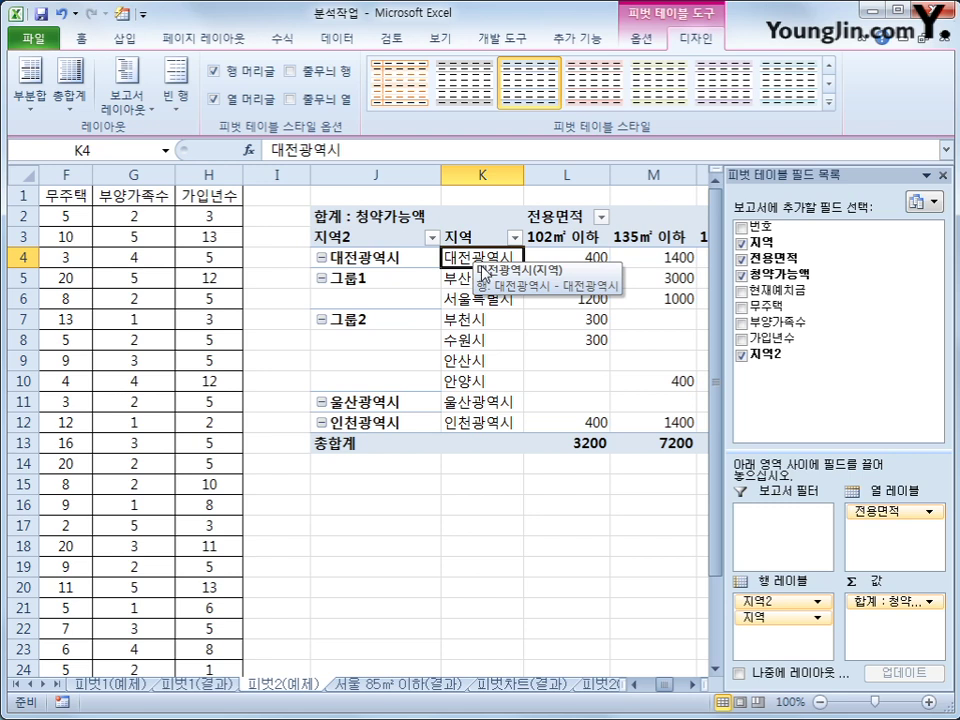
pyautogui.keyDown('ctrl'); pyautogui.click(478, 402); pyautogui.keyUp('ctrl')
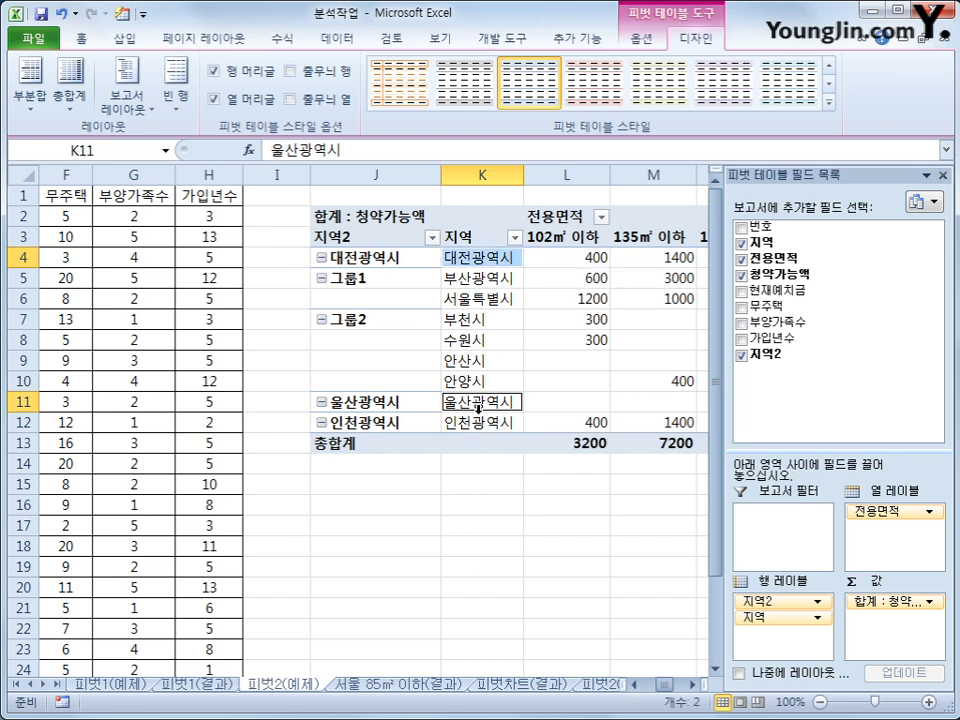
pyautogui.keyDown('ctrl'); pyautogui.click(480, 424); pyautogui.keyUp('ctrl')
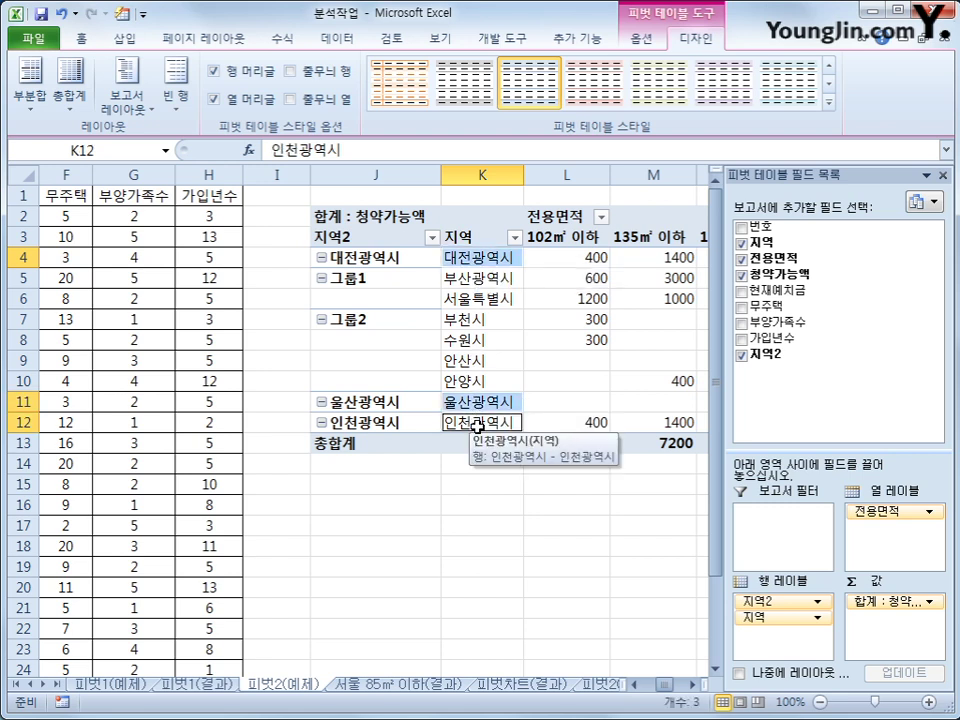
pyautogui.rightClick(478, 426)
pyautogui.click(469, 368)
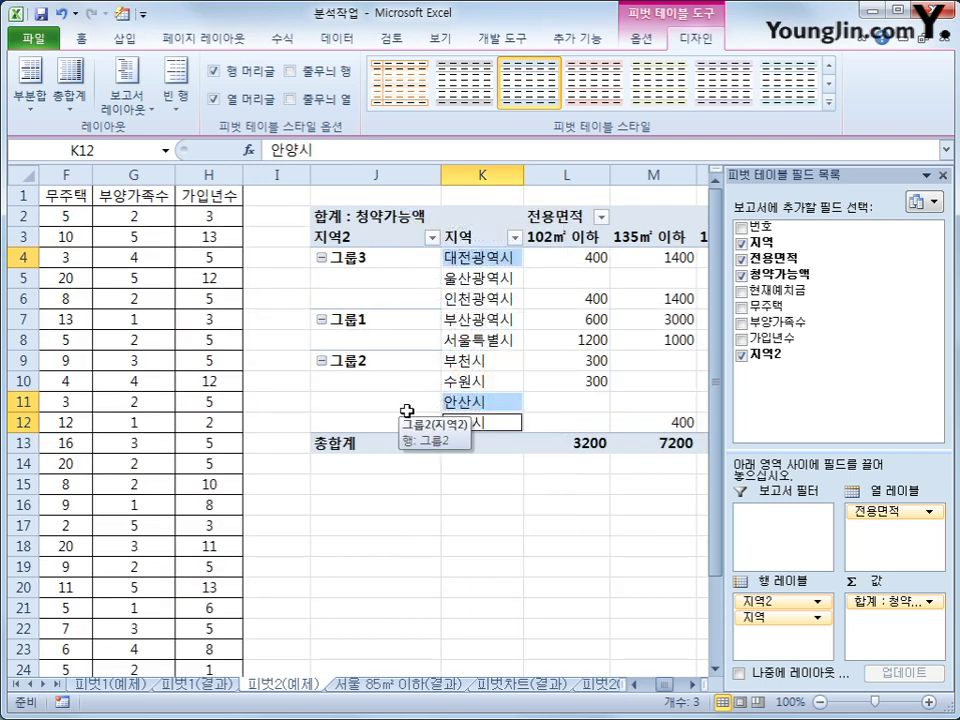
# Rename 그룹3 as 기타광역시, 그룹1 as "서울, 부산" and 그룹2 as 경기도 in the 지역2 column
pyautogui.click(376, 260)
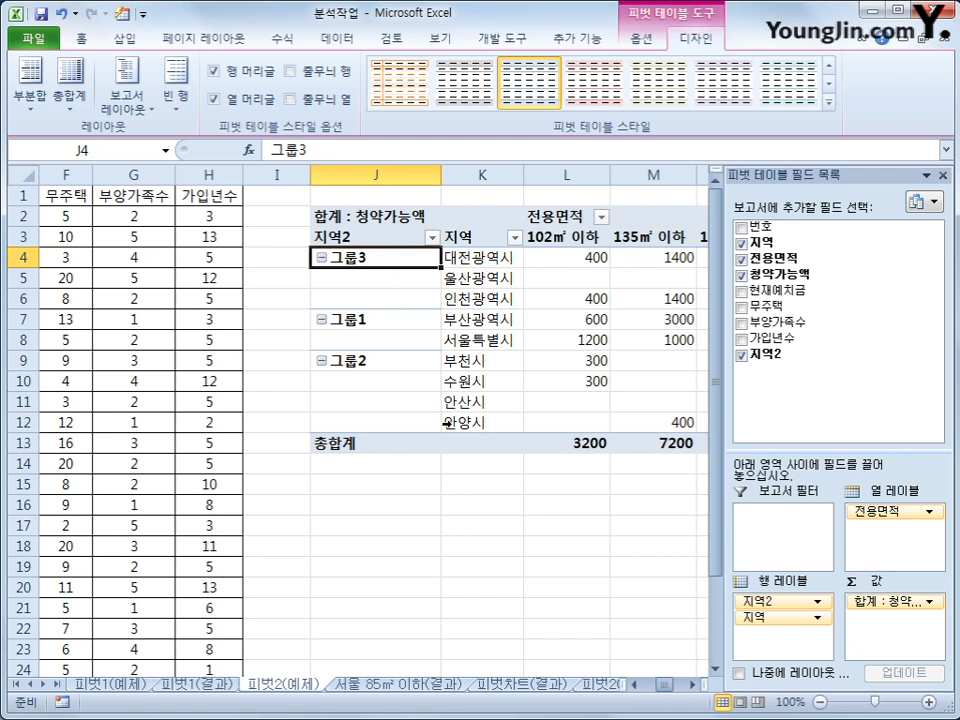
pyautogui.write('기타광역시')
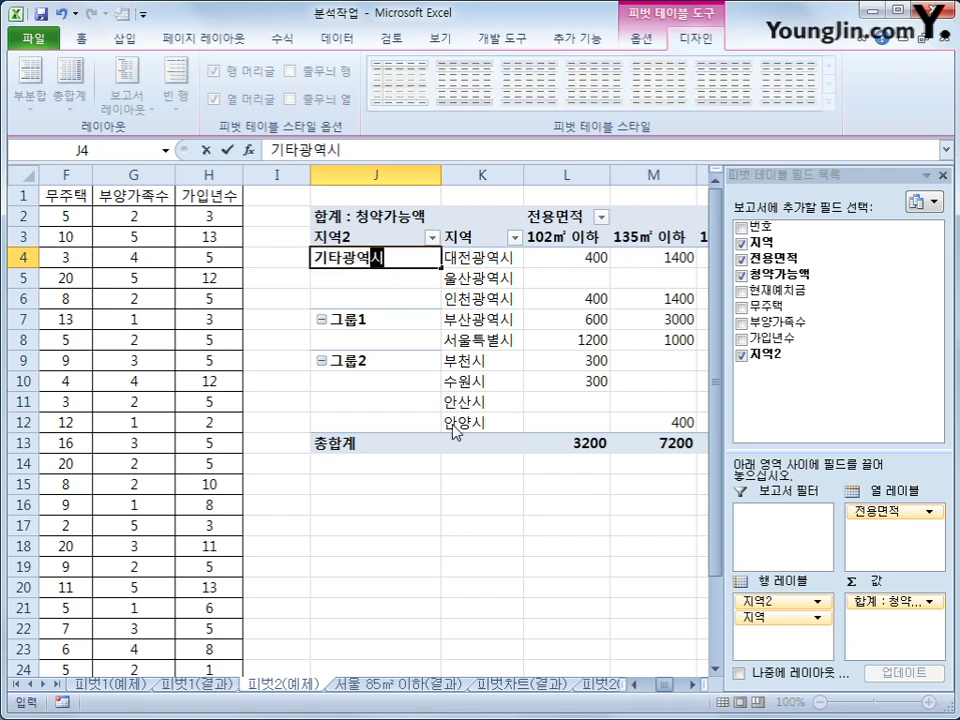
pyautogui.press('Return')
pyautogui.press('Down')
pyautogui.press('Down')
pyautogui.write('서울,')
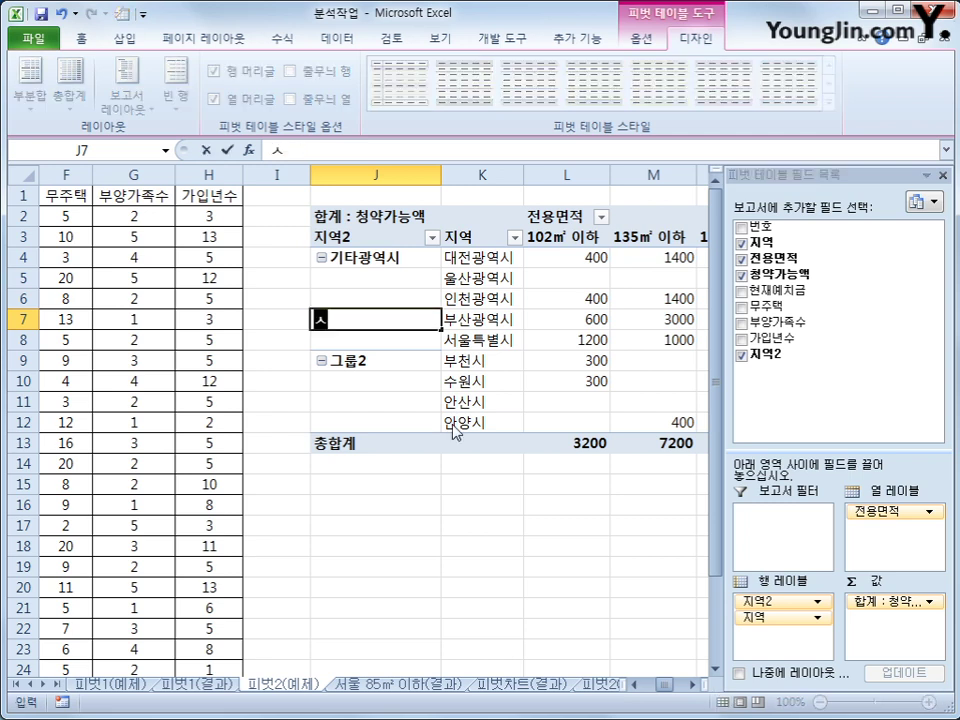
pyautogui.write(' 부산')
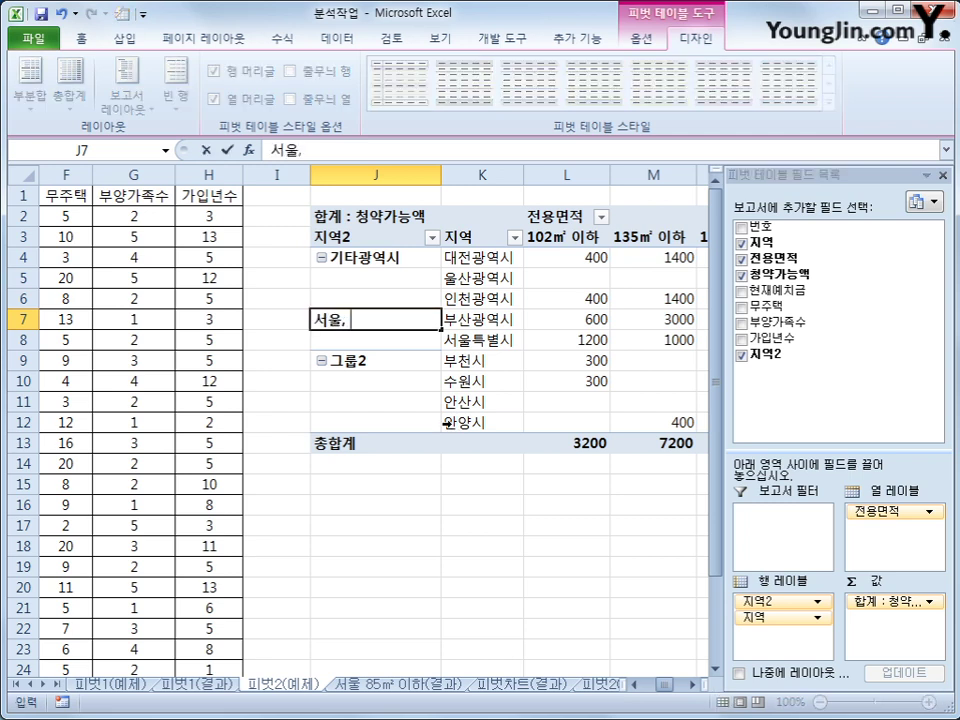
pyautogui.press('Return')
pyautogui.press('Down')
pyautogui.write('경기도')
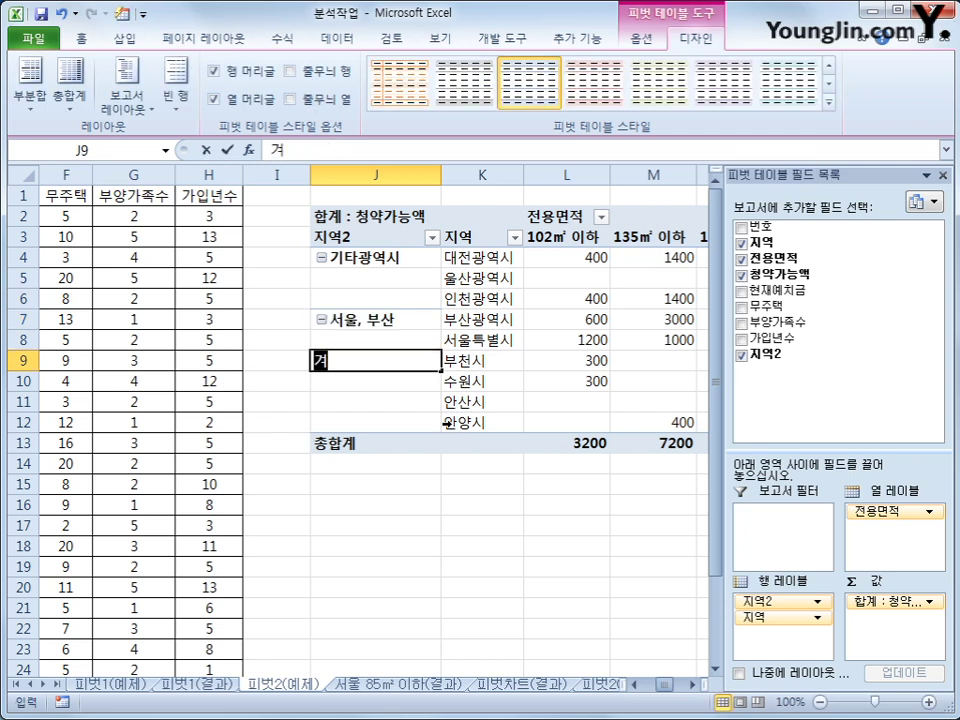
pyautogui.press('Return')
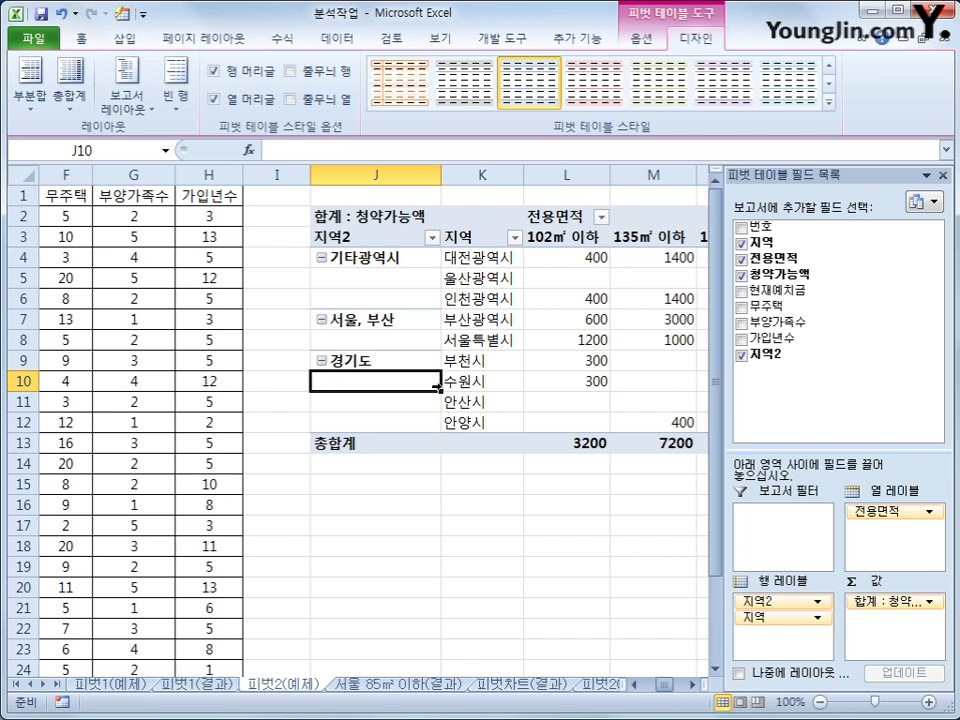
# In the 청약가능액 value field settings, set the number format to 숫자 with 0 decimal places
pyautogui.click(377, 222)
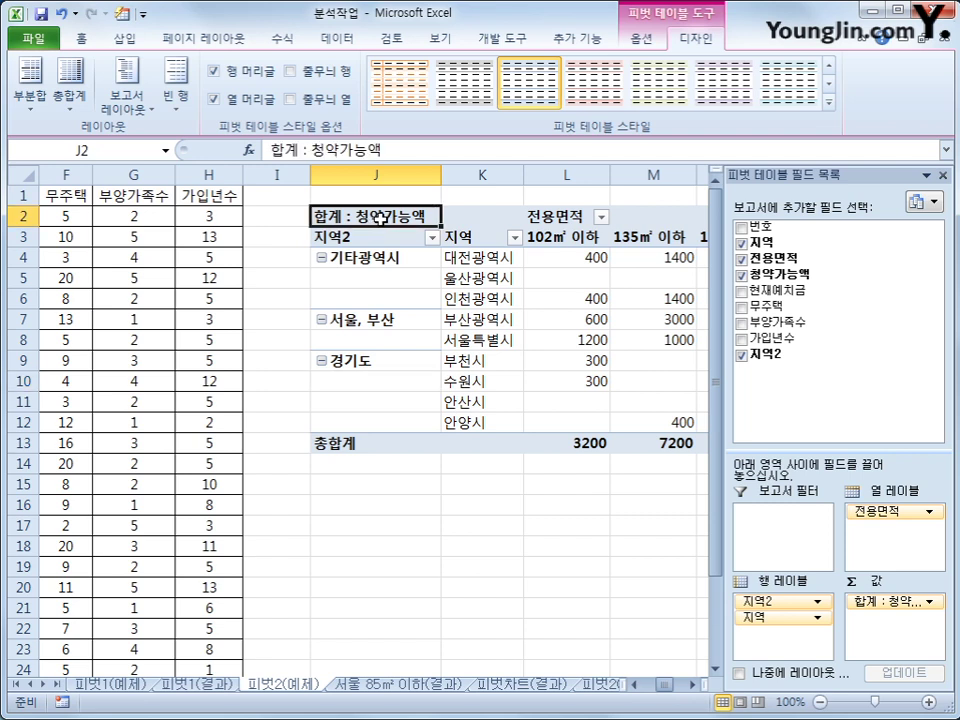
pyautogui.rightClick(377, 222)
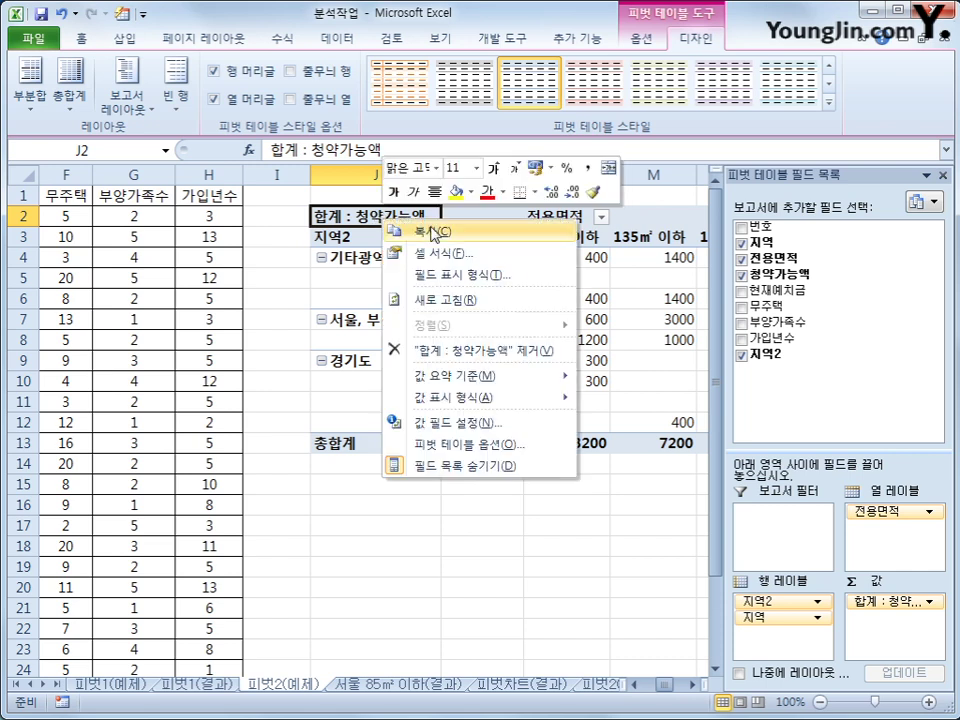
pyautogui.click(508, 425)
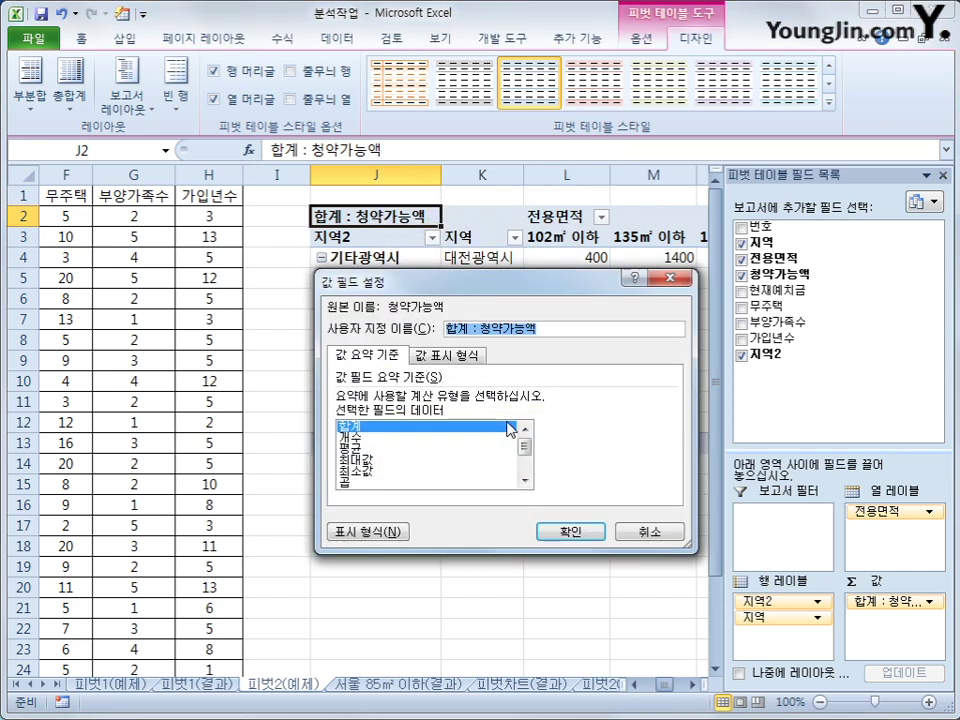
pyautogui.click(368, 531)
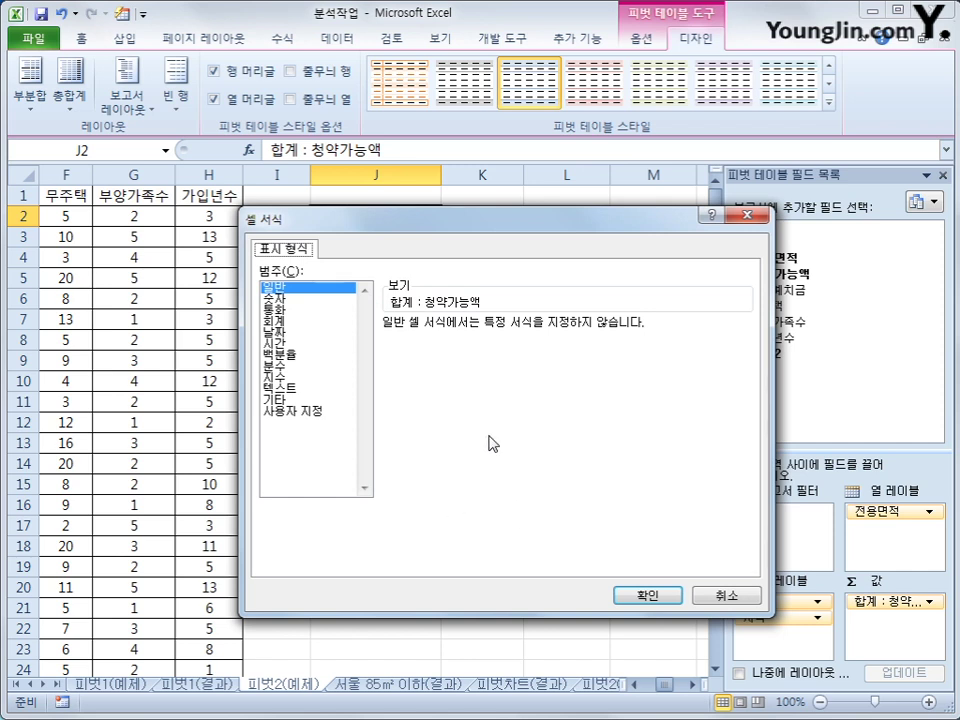
pyautogui.click(316, 299)
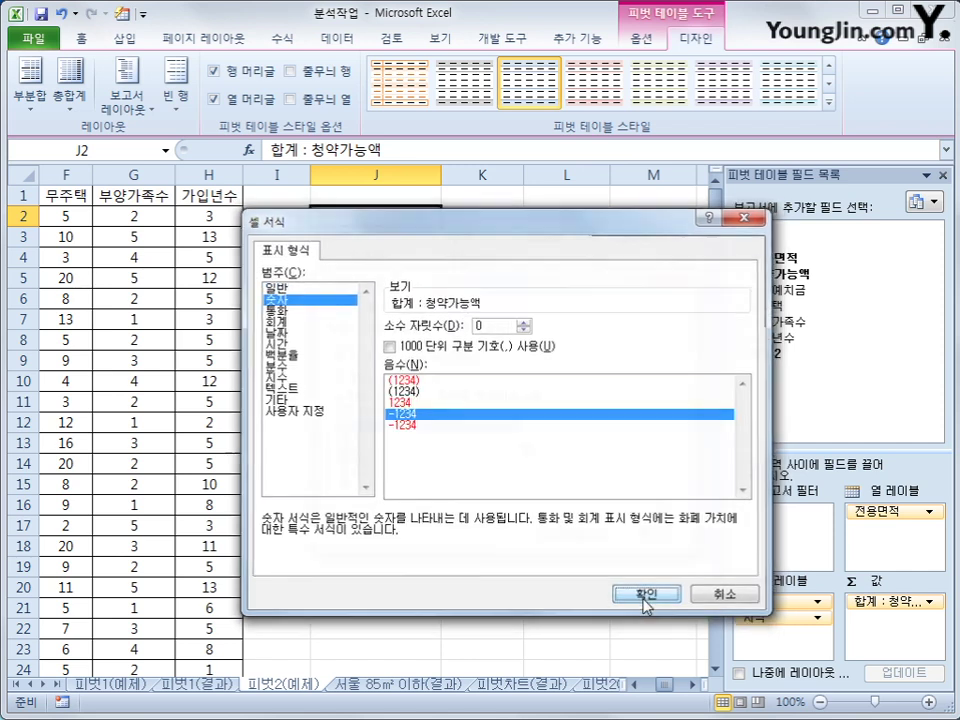
pyautogui.click(645, 596)
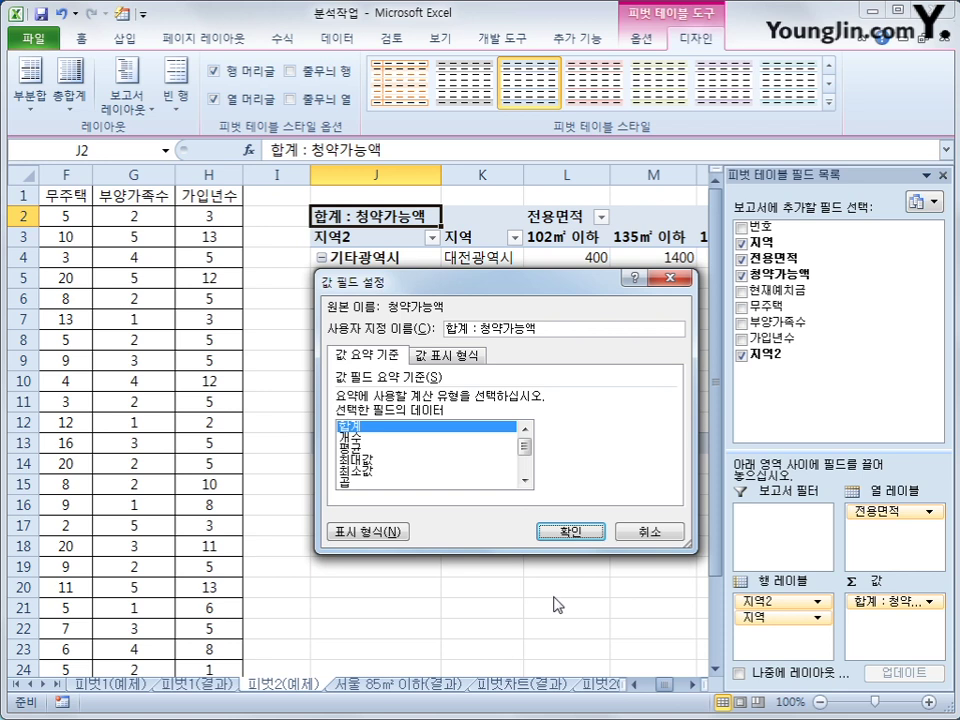
# Summarize the 청약가능액 value field by 평균, keeping the 숫자 number format, and apply the field settings
pyautogui.click(386, 450)
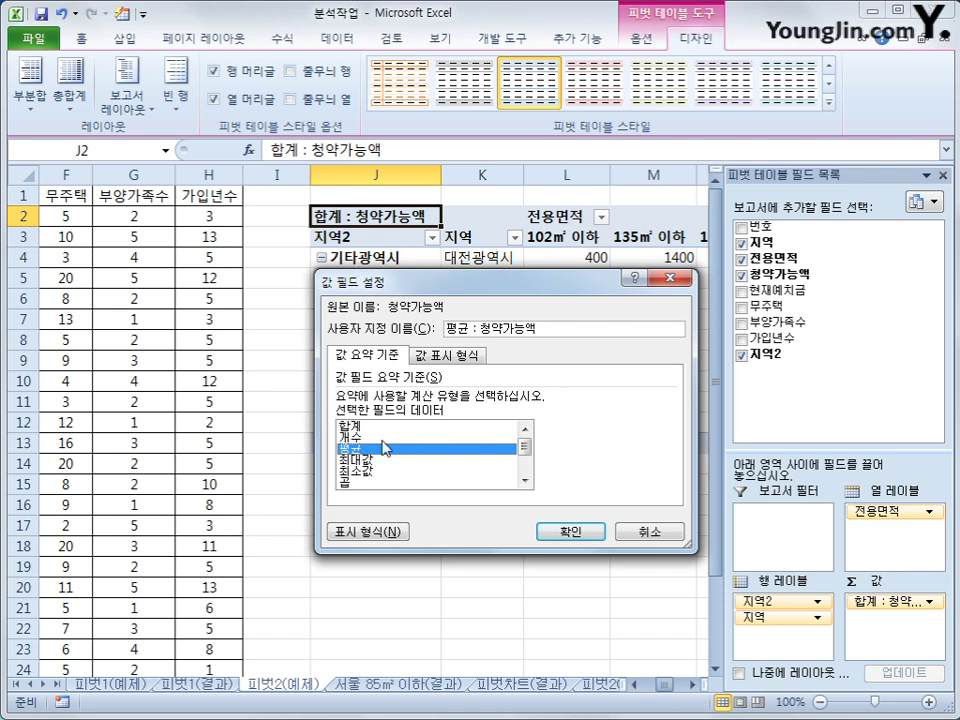
pyautogui.click(368, 533)
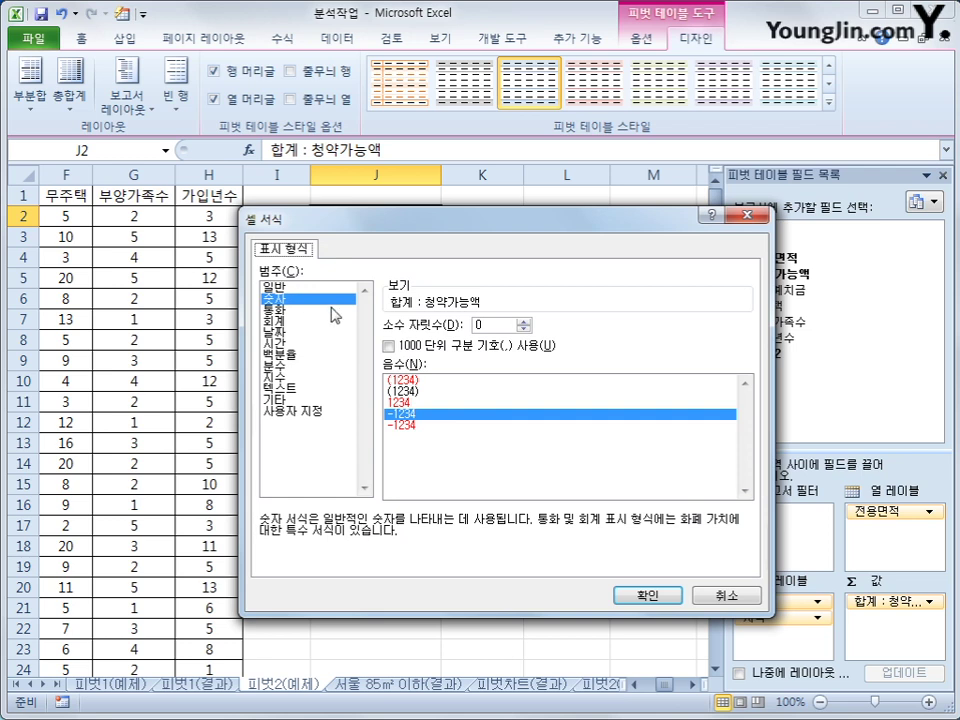
pyautogui.click(640, 598)
pyautogui.click(584, 531)
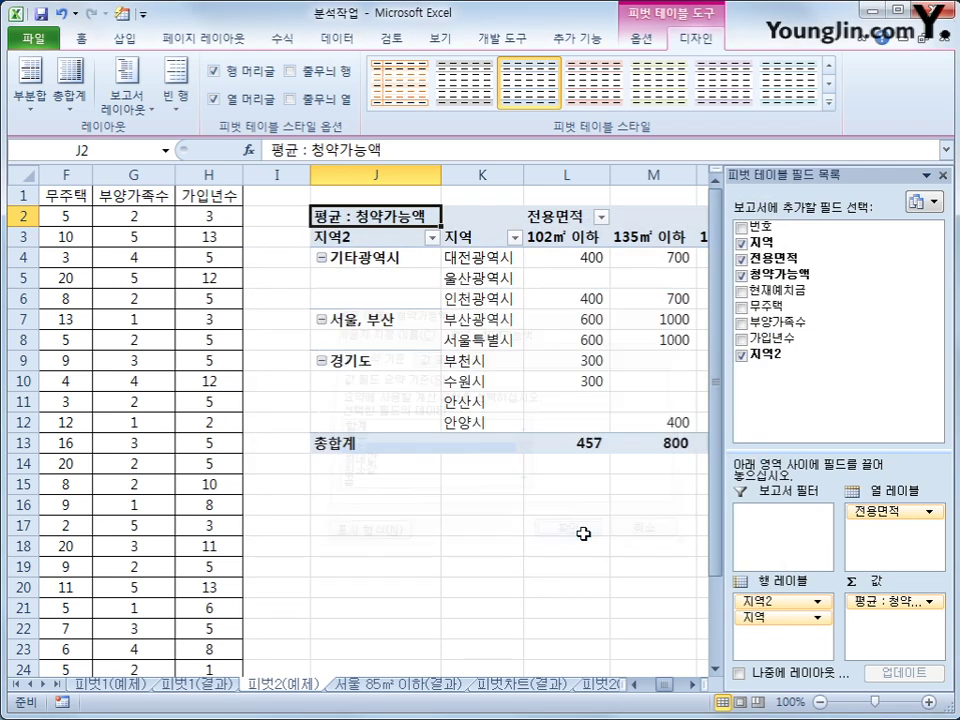
# Move the 85㎡ 이하 column item to the beginning of the 전용면적 column labels
pyautogui.moveTo(594, 263)
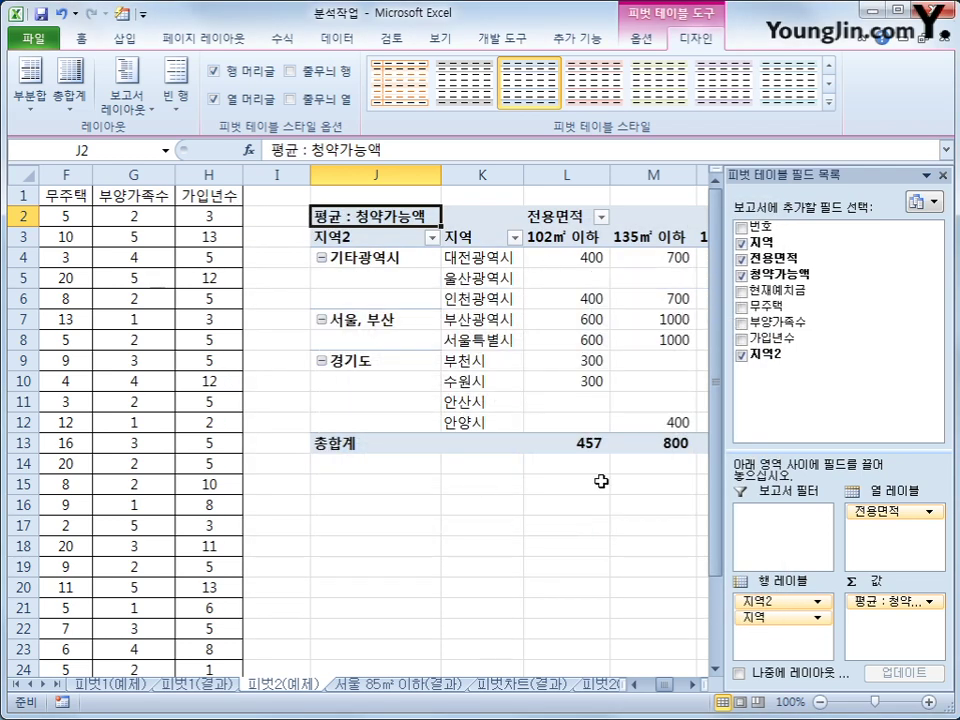
pyautogui.click(693, 685)
pyautogui.click(693, 685)
pyautogui.click(693, 685)
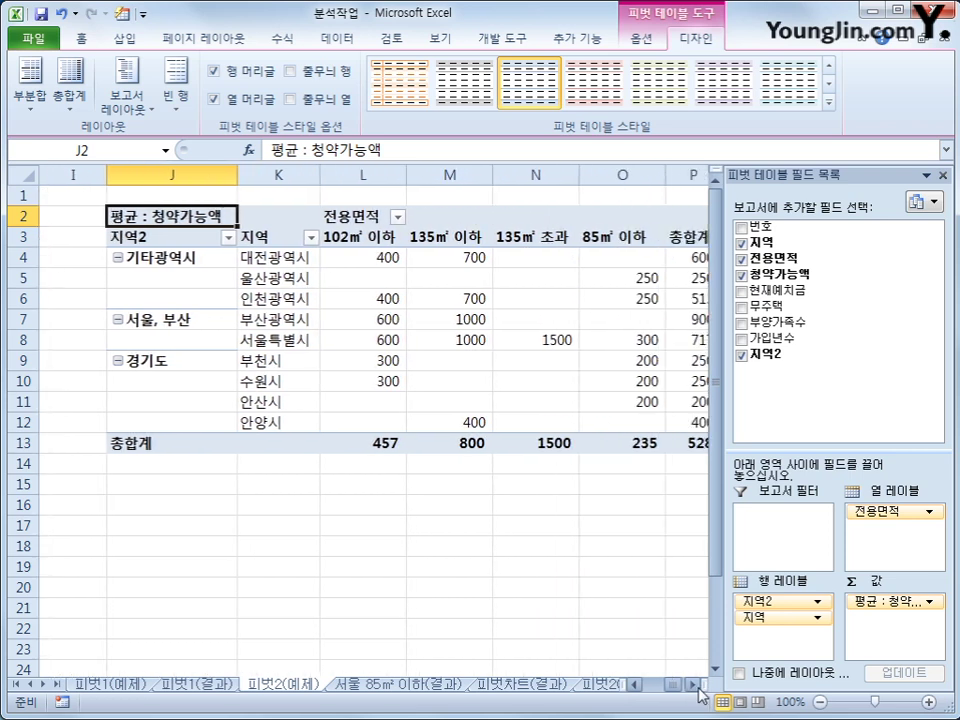
pyautogui.click(693, 685)
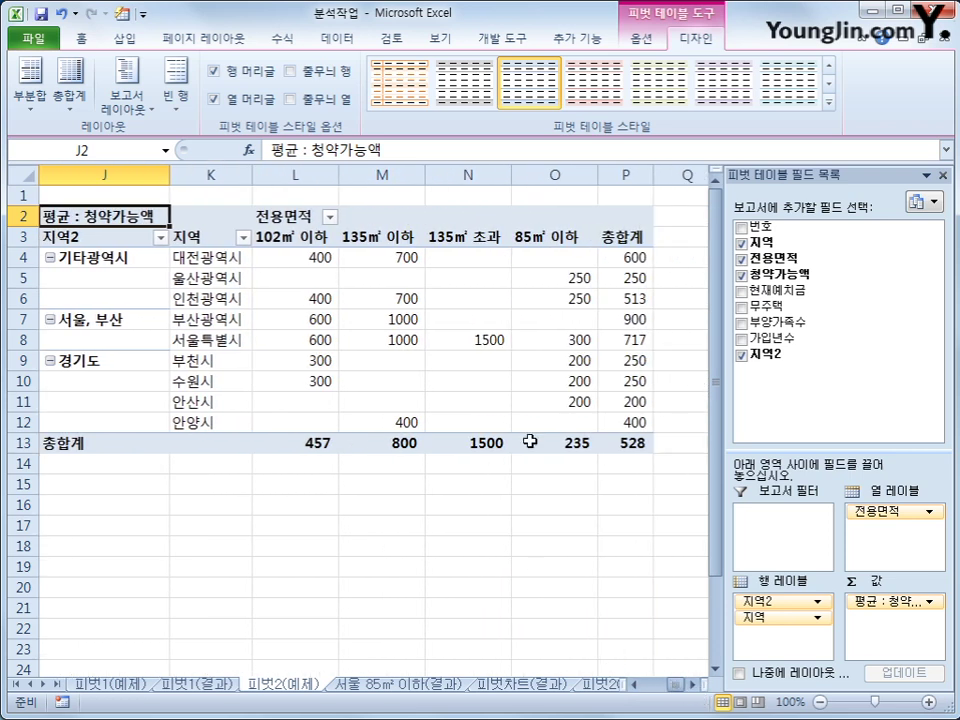
pyautogui.click(538, 240)
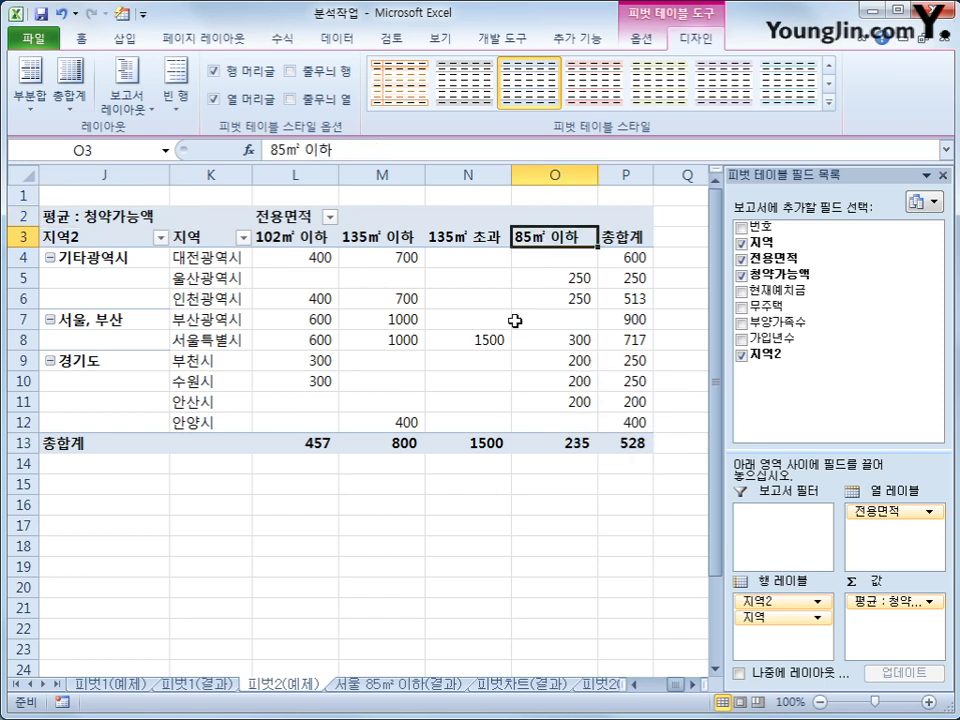
pyautogui.rightClick(554, 237)
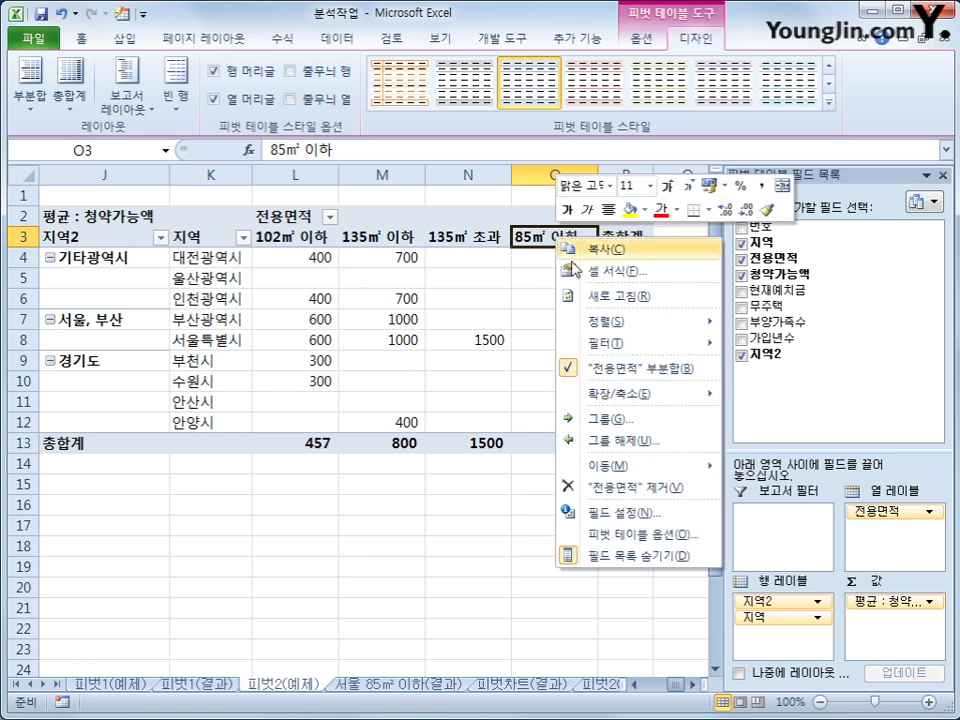
pyautogui.moveTo(683, 466)
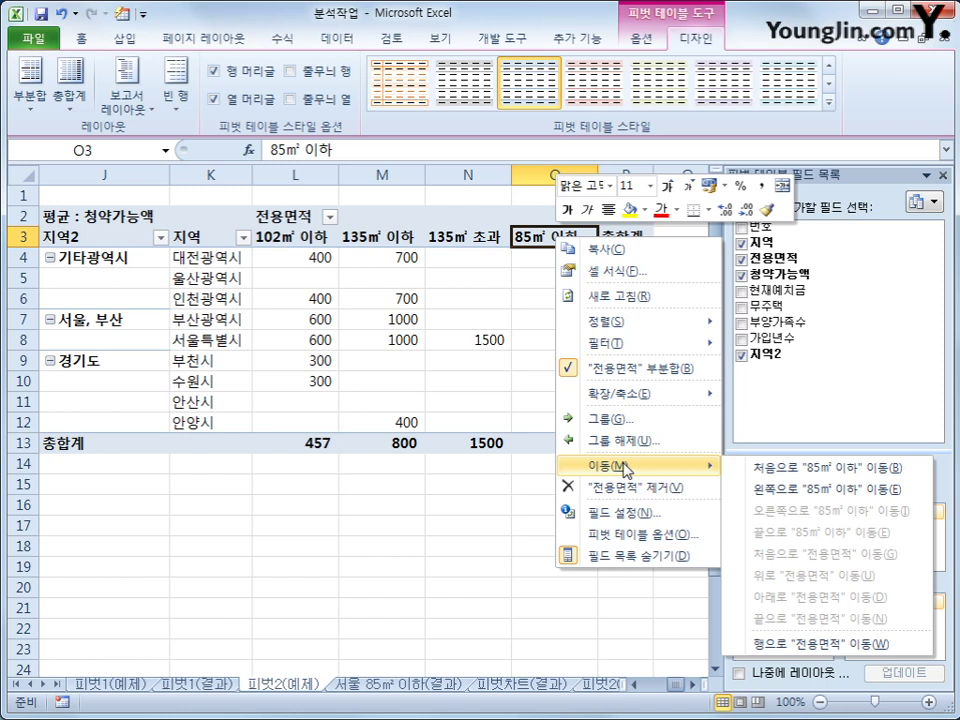
pyautogui.click(790, 478)
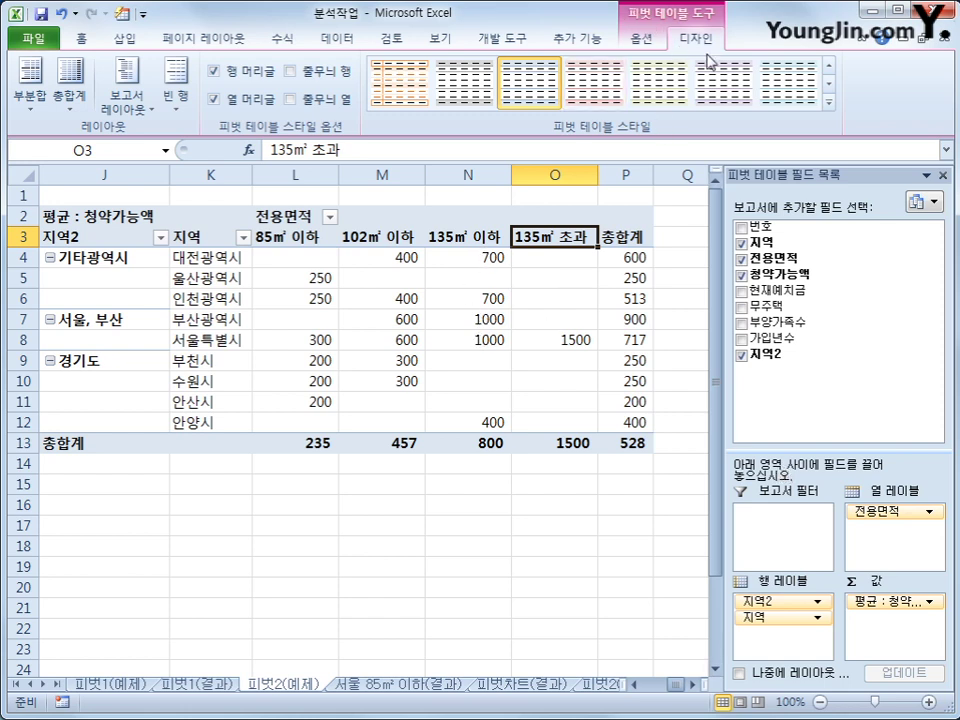
# Apply the blue light pivot style with full grid borders, next to 피벗 스타일 밝게 22, to the pivot table
pyautogui.click(829, 101)
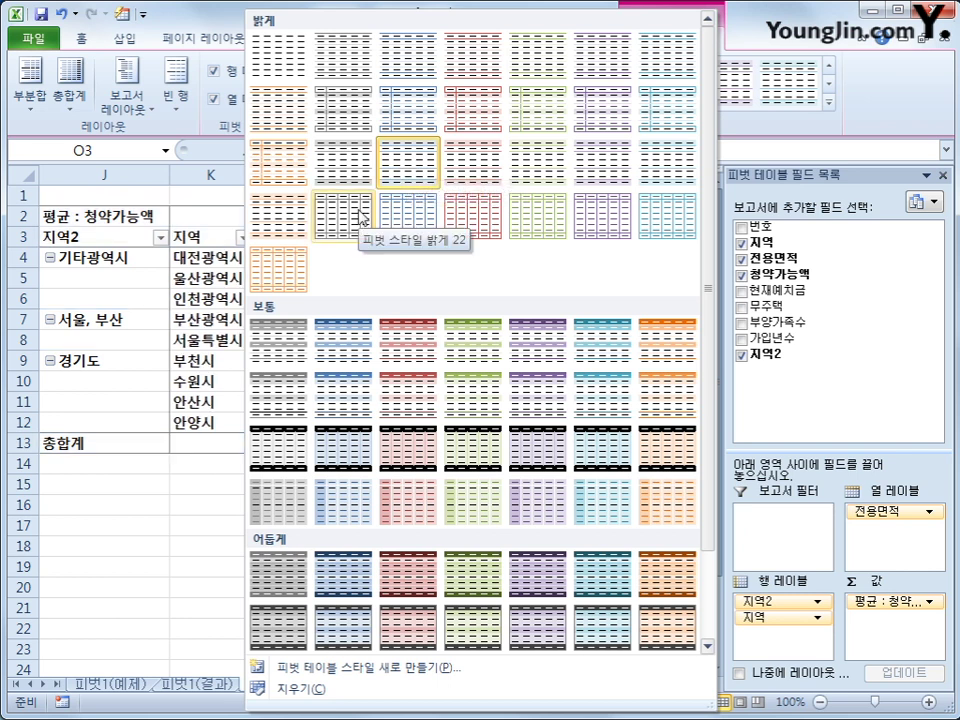
pyautogui.click(406, 232)
pyautogui.click(443, 520)
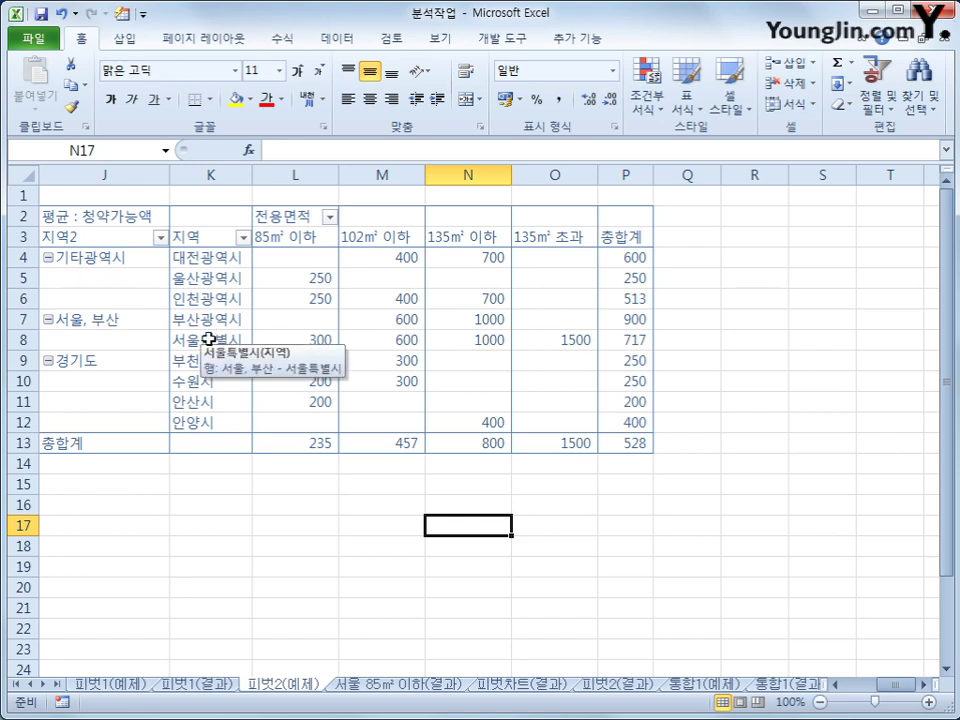
# Extract the detail records behind the 서울특별시, 85㎡ 이하 average to a new sheet and rename that sheet 서울 85㎡
pyautogui.click(326, 345)
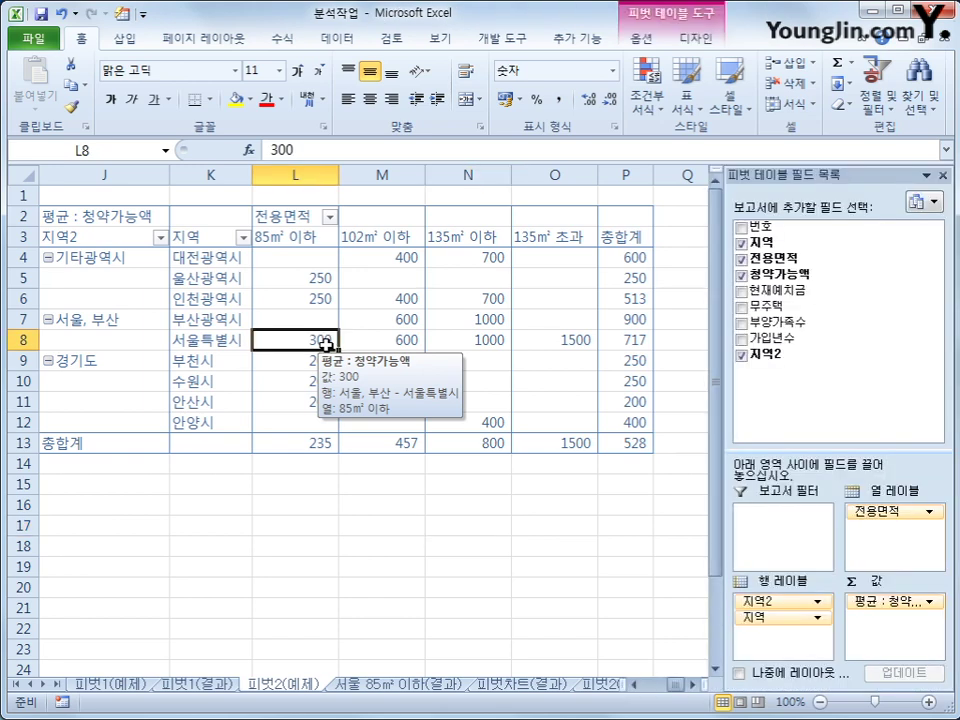
pyautogui.doubleClick(326, 345)
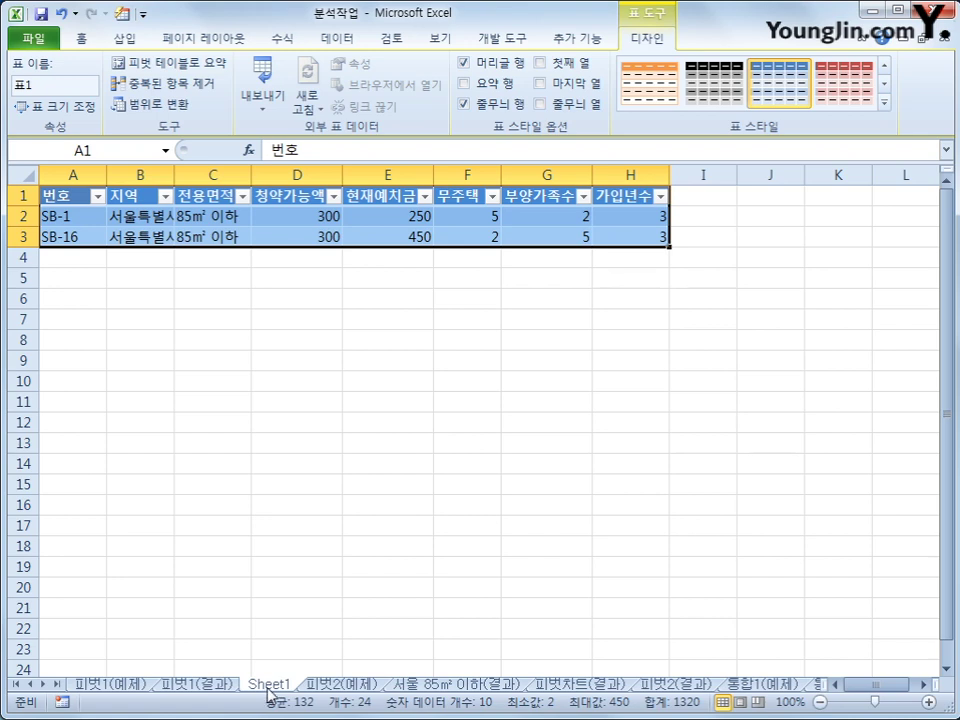
pyautogui.moveTo(268, 693); pyautogui.dragTo(278, 668)
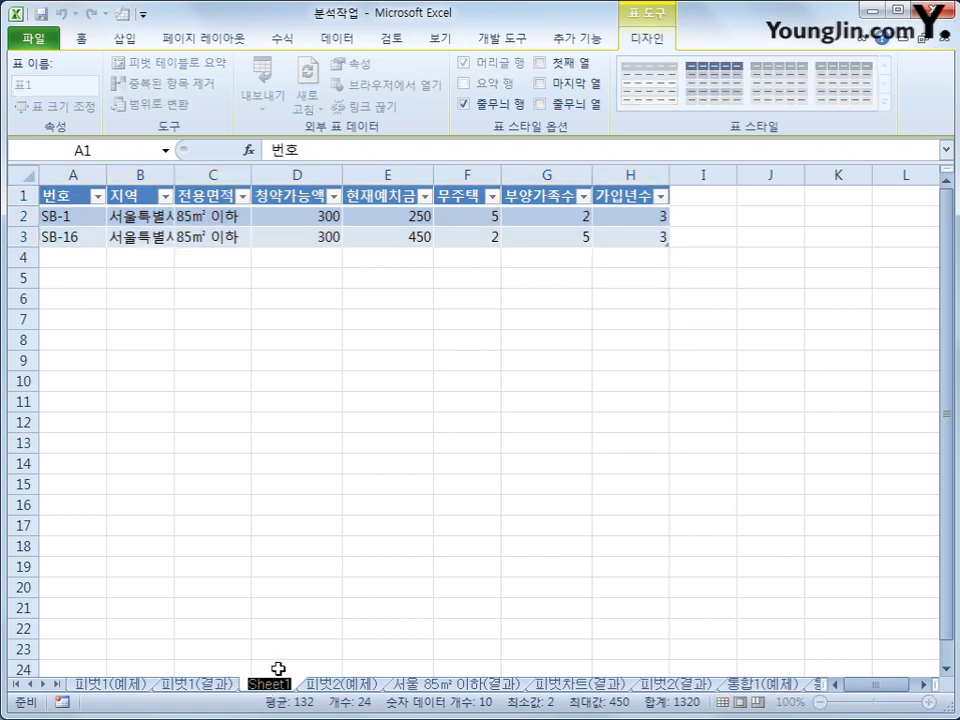
pyautogui.write('서울')
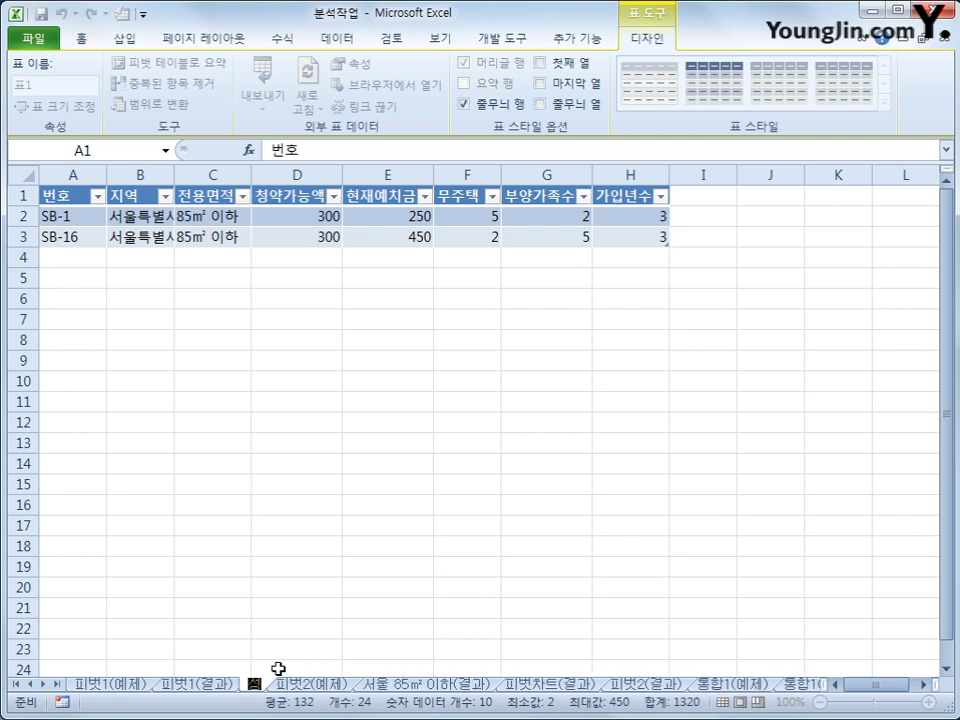
pyautogui.write(' 85')
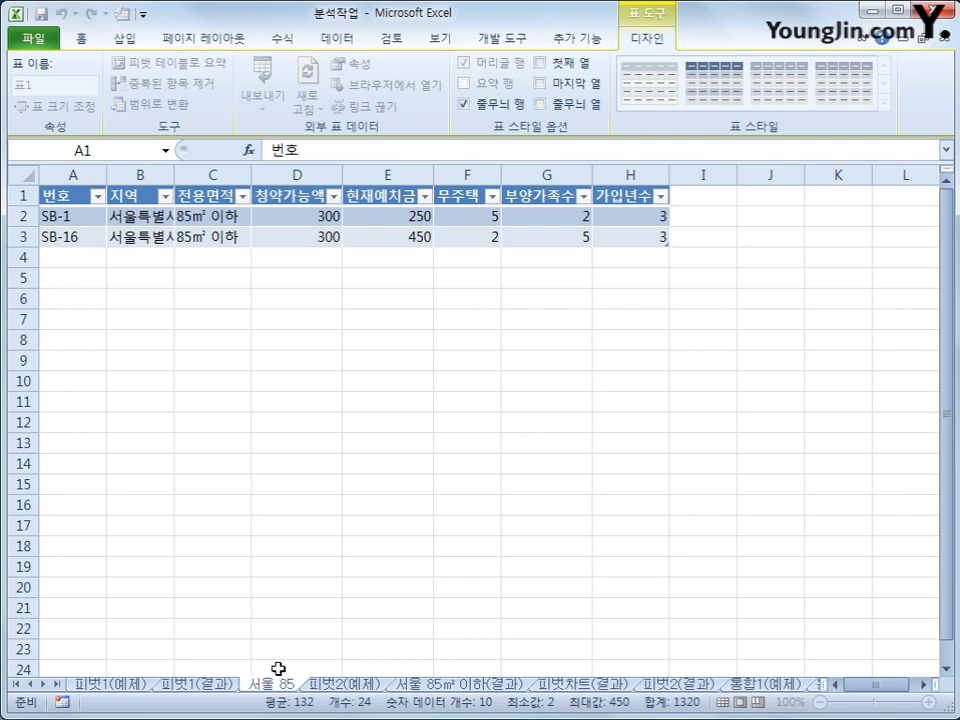
pyautogui.write('ㄹ')
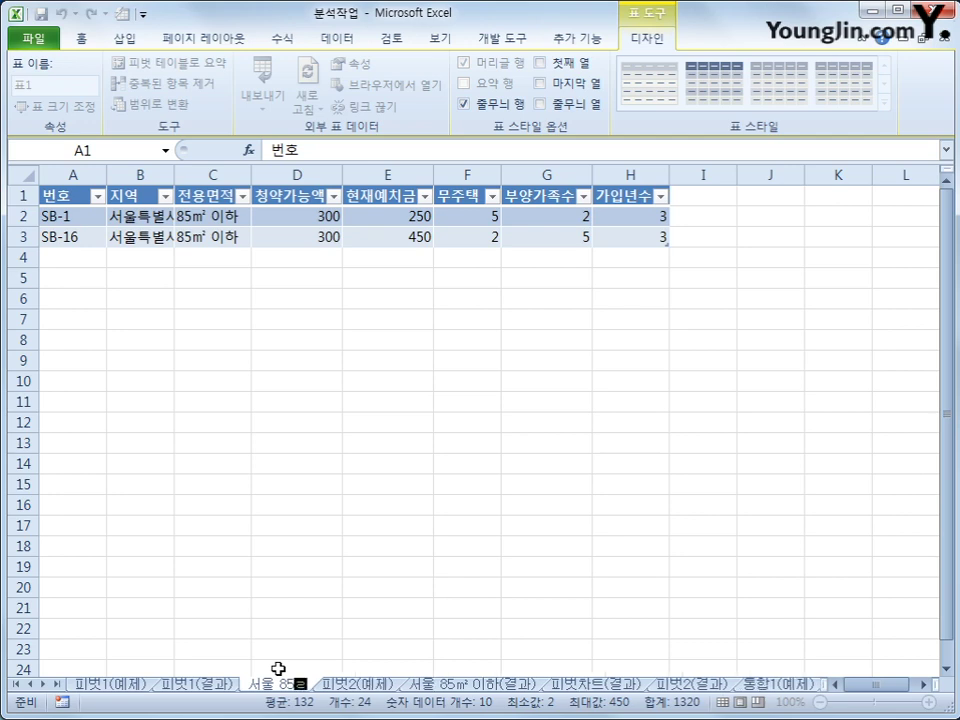
pyautogui.press('Hangul_Hanja')
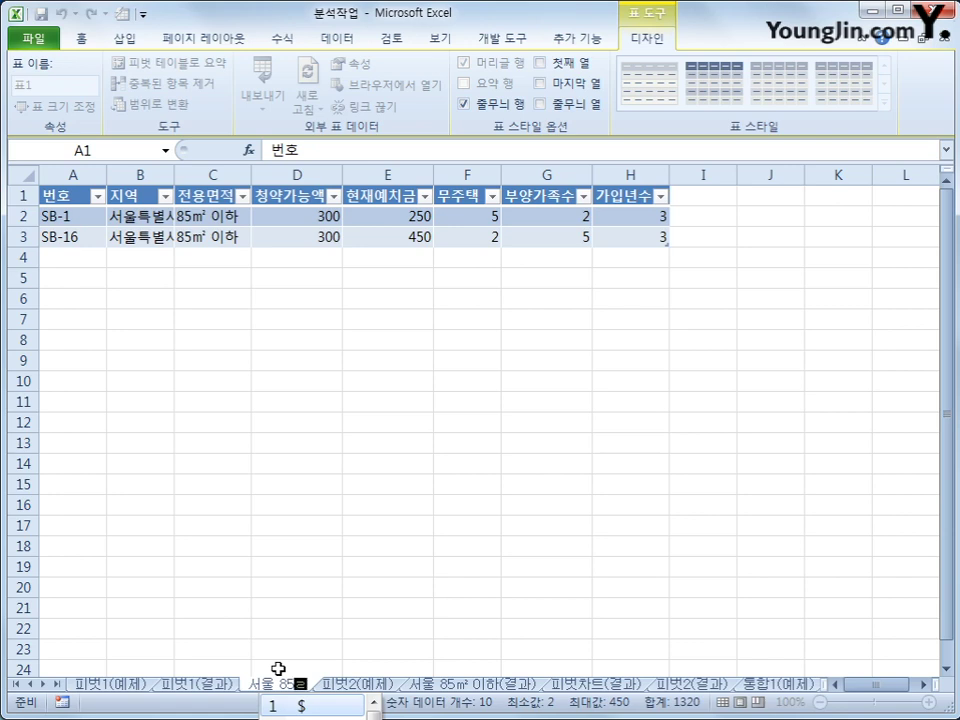
pyautogui.press('Tab')
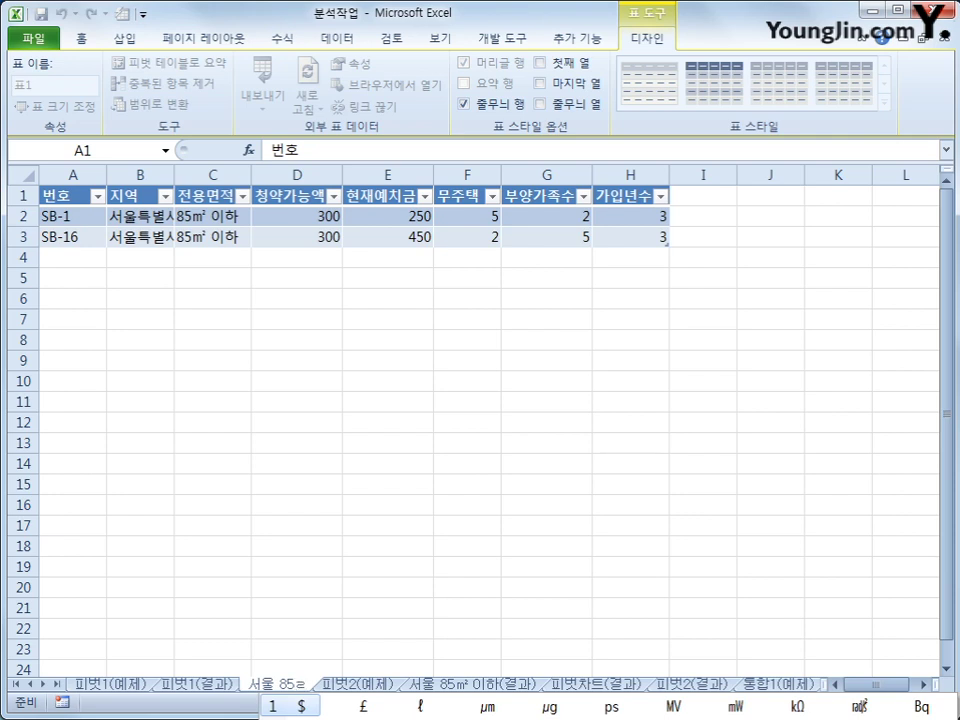
pyautogui.press('Return')
pyautogui.press('Return')
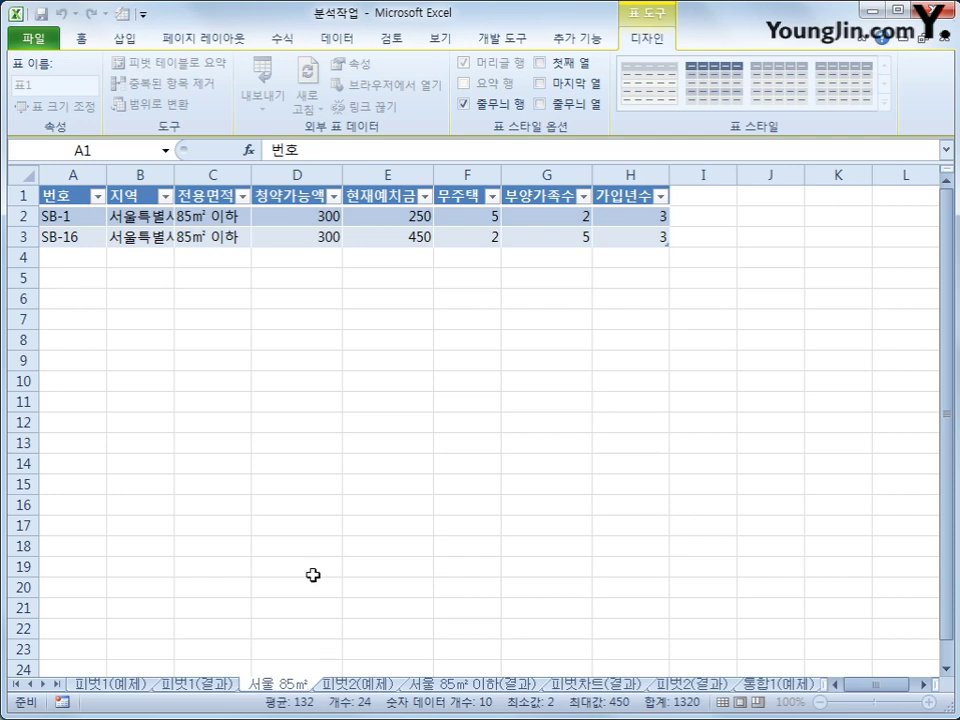
pyautogui.click(357, 565)
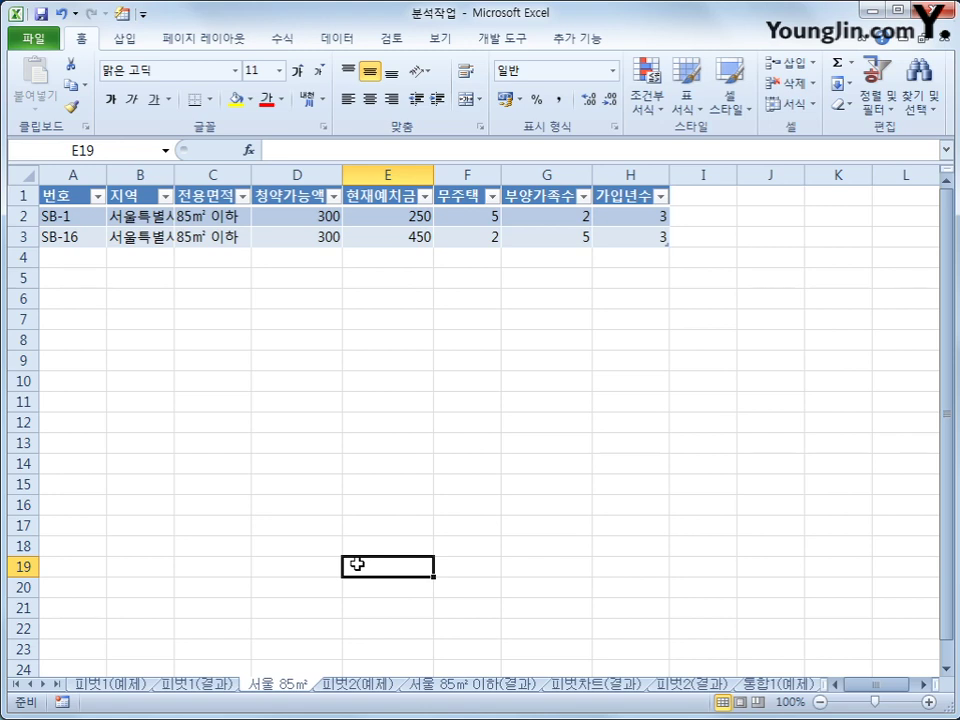
# Insert a clustered column (묶은 세로 막대형) pivot chart from the pivot table on the 피벗2(예제) sheet
pyautogui.click(355, 684)
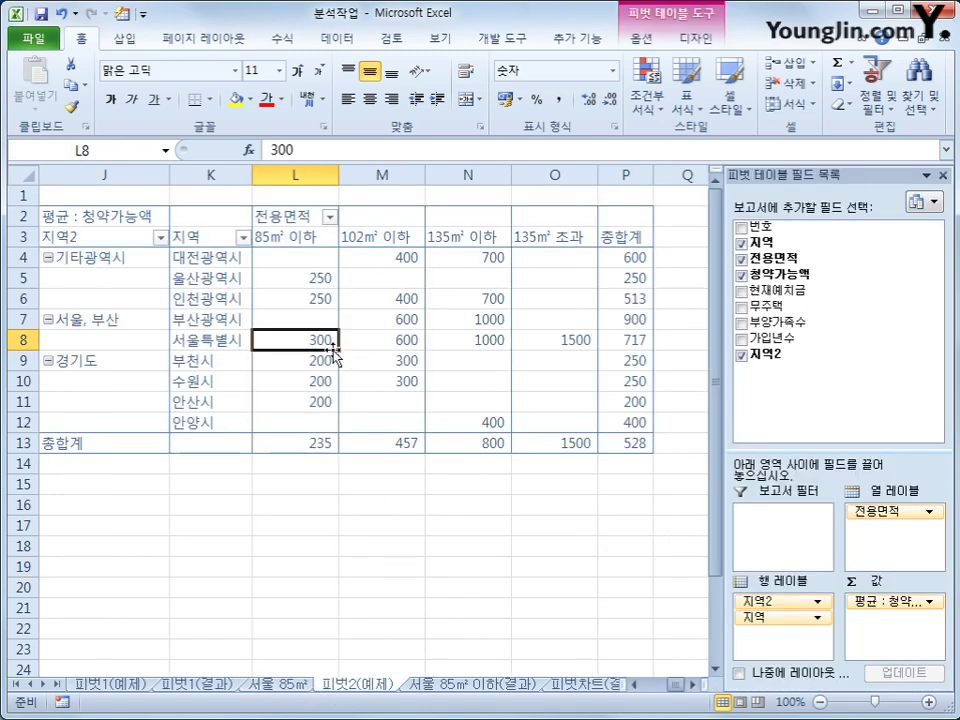
pyautogui.moveTo(324, 342)
pyautogui.click(293, 318)
pyautogui.click(641, 39)
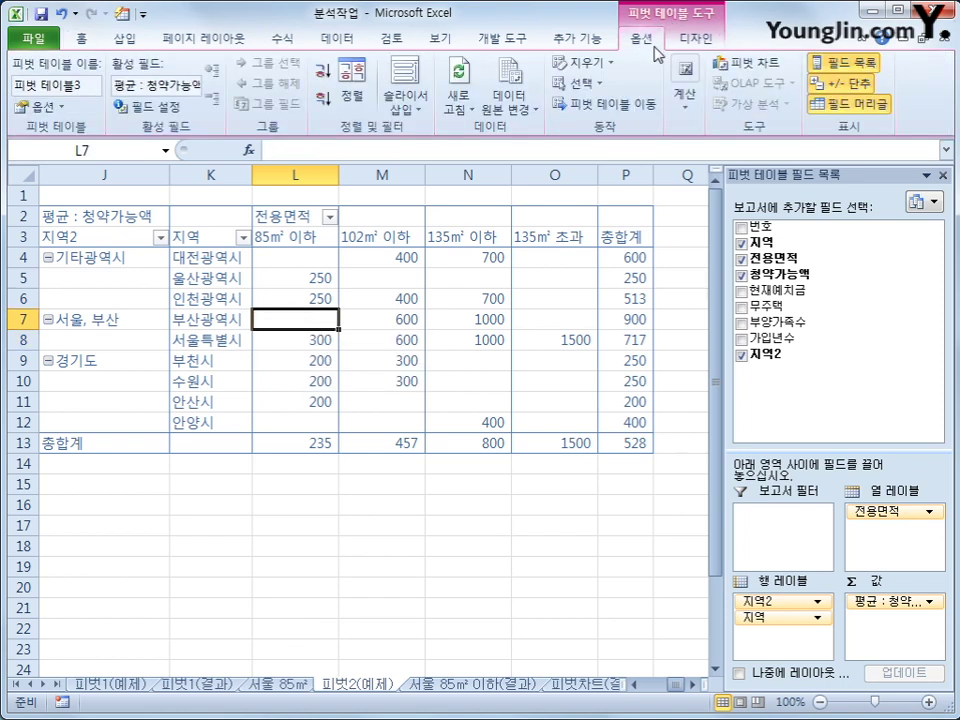
pyautogui.click(741, 66)
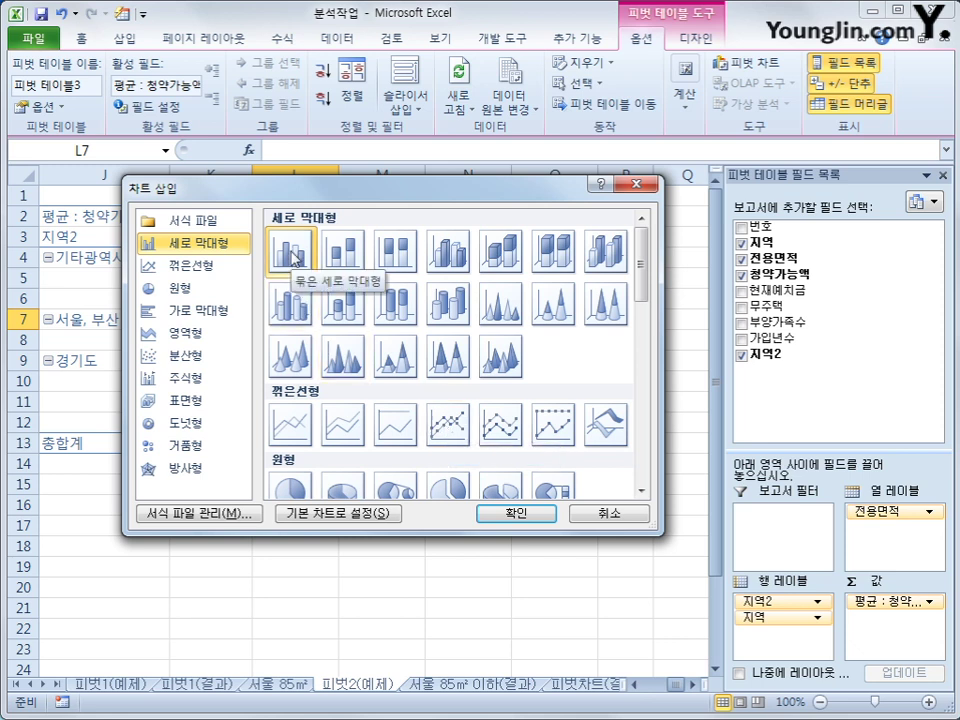
pyautogui.click(543, 512)
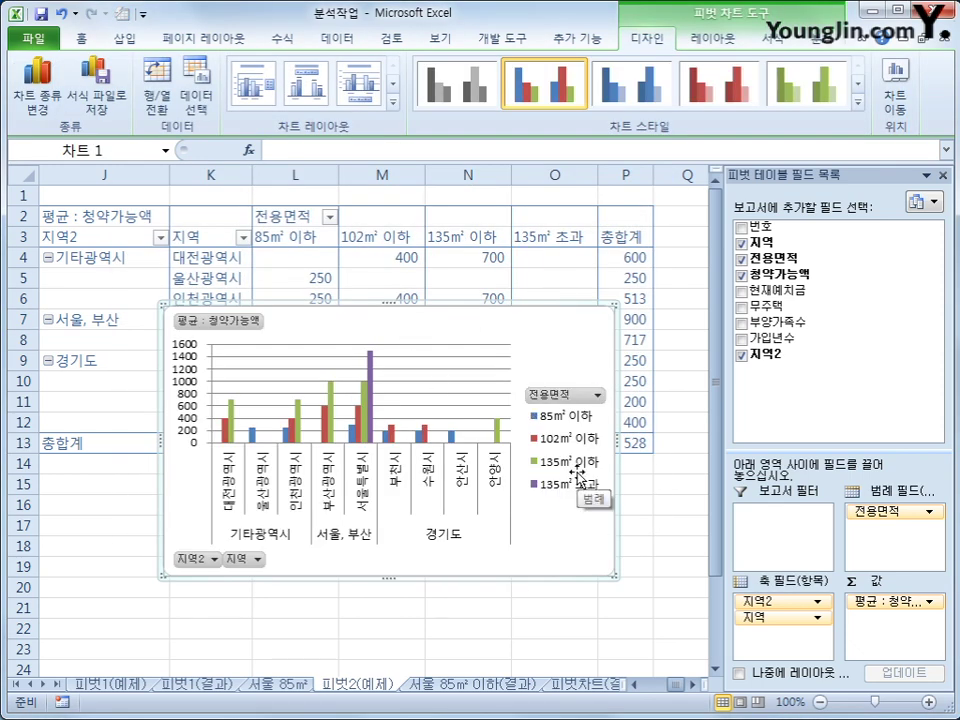
# Move the pivot chart to a new chart sheet named 피벗차트
pyautogui.rightClick(550, 334)
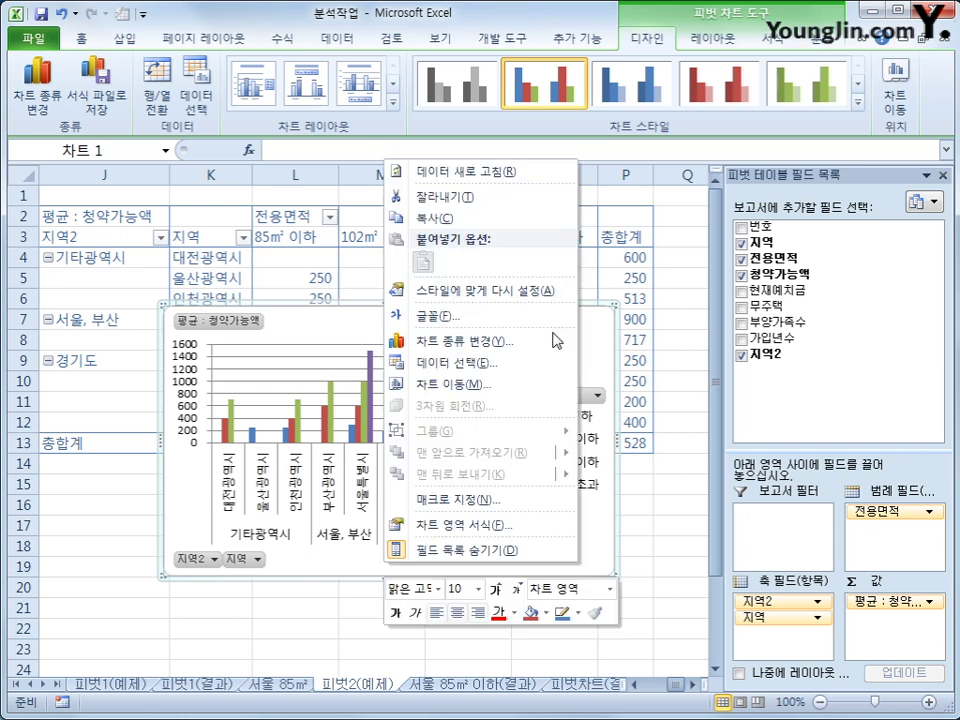
pyautogui.click(489, 386)
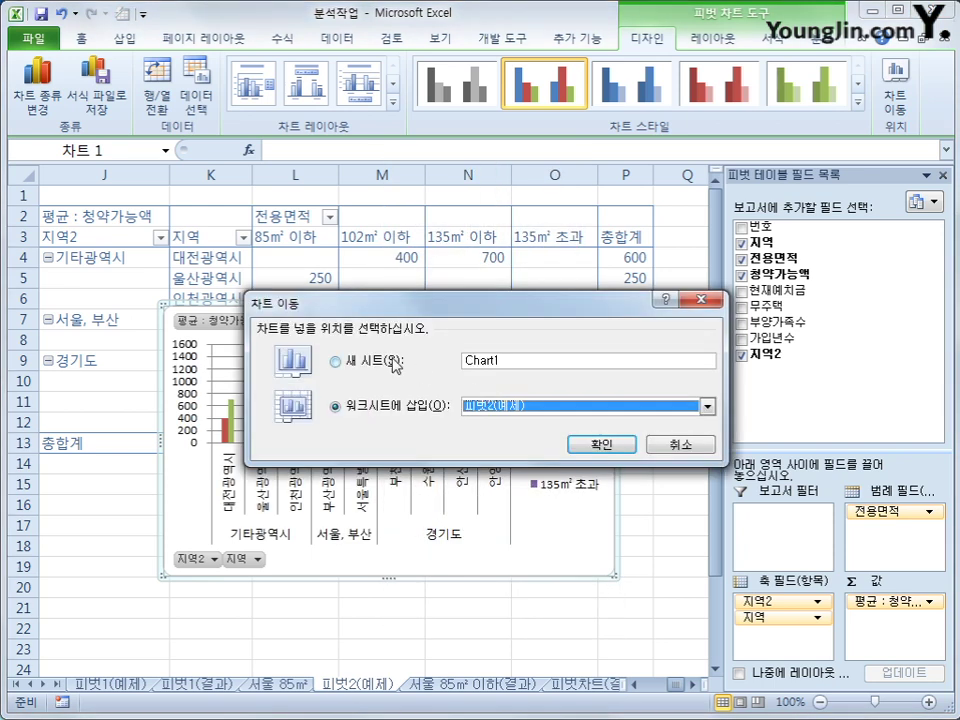
pyautogui.click(395, 364)
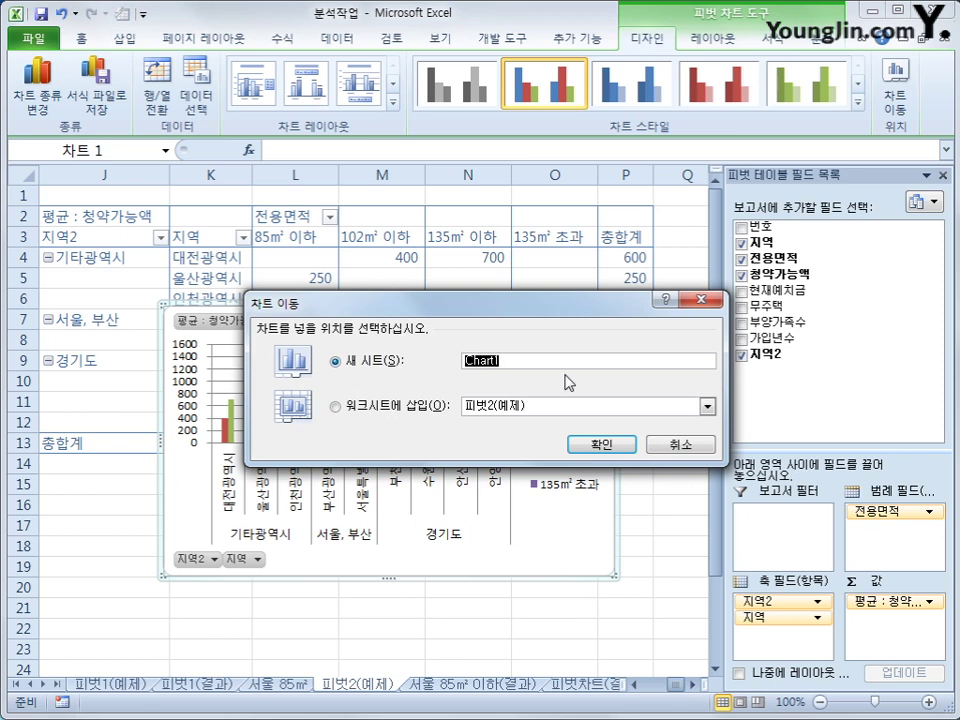
pyautogui.write('피벗차트')
pyautogui.click(578, 441)
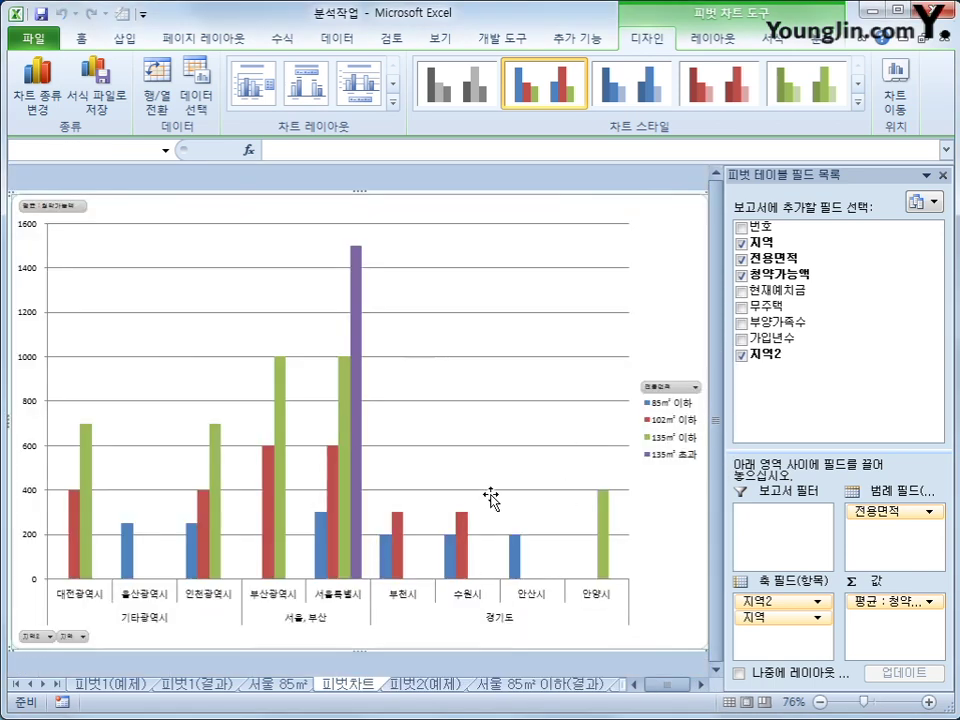